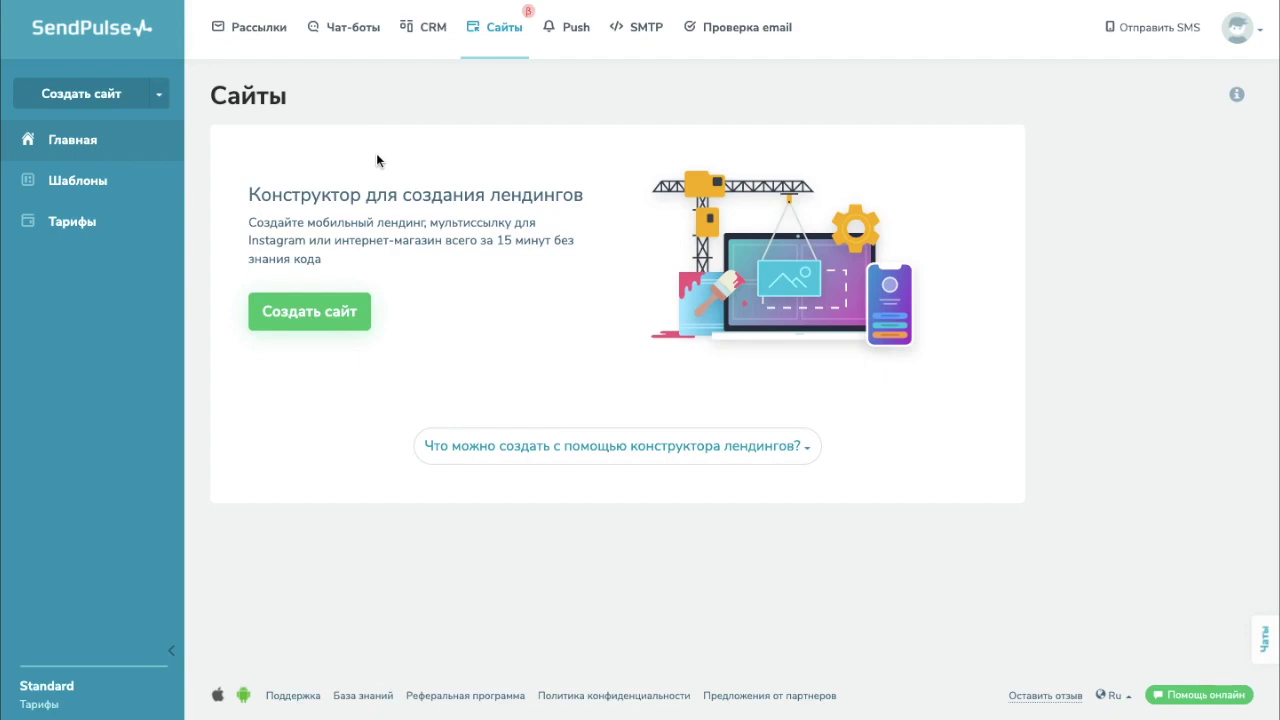
Create a new site from the ready-made "Онлайн-магазин" template and open it for editing
left_click(309, 322)
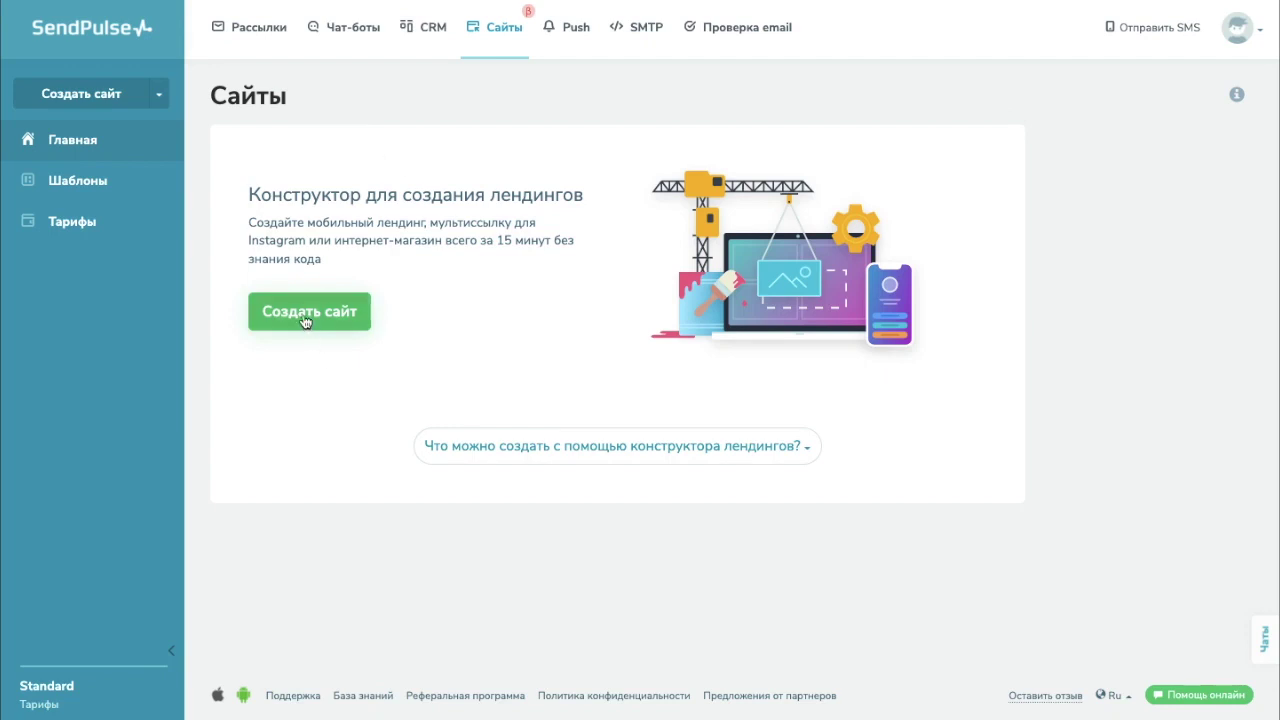
left_click(486, 185)
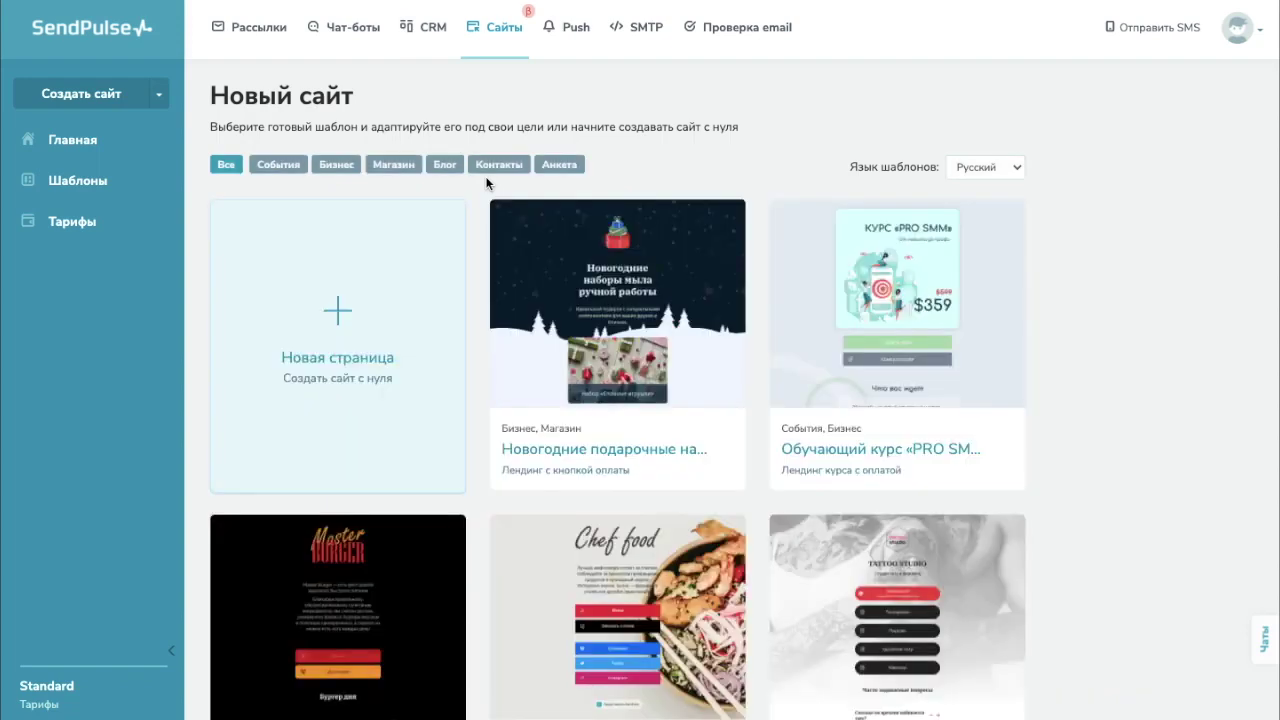
scroll(1117, 251, "down", 8)
scroll(1119, 254, "down", 2)
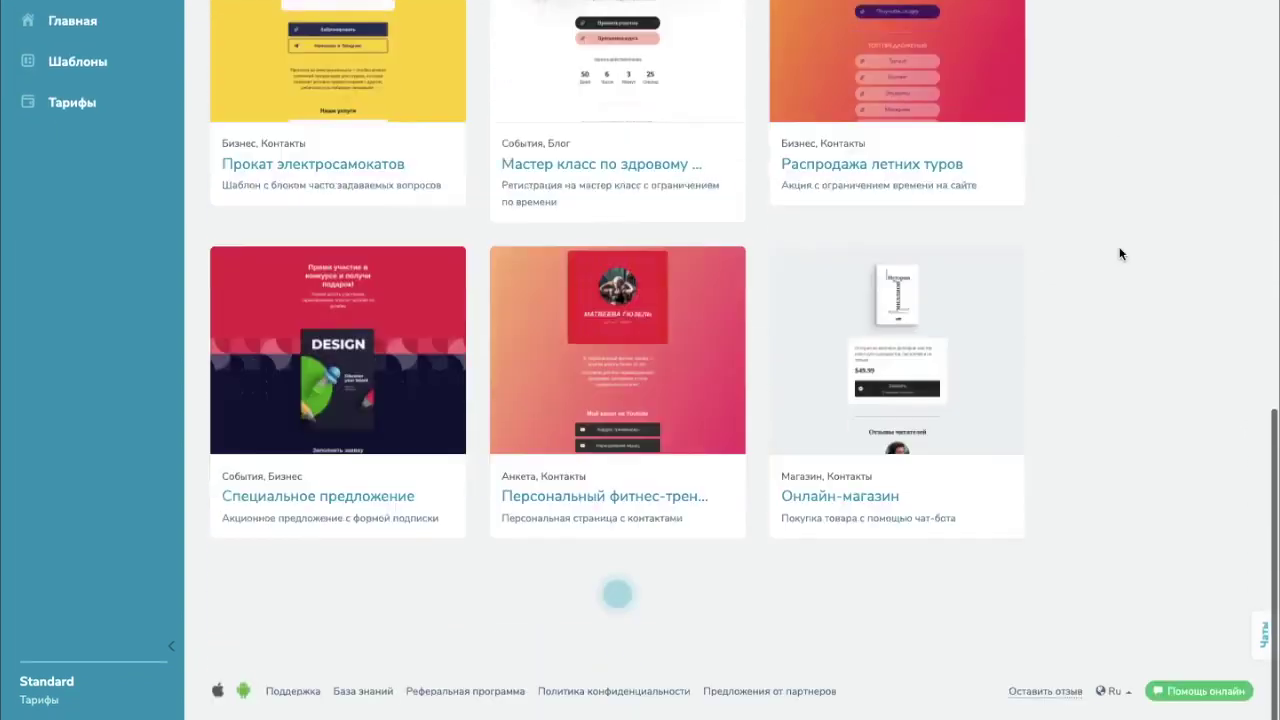
left_click(872, 334)
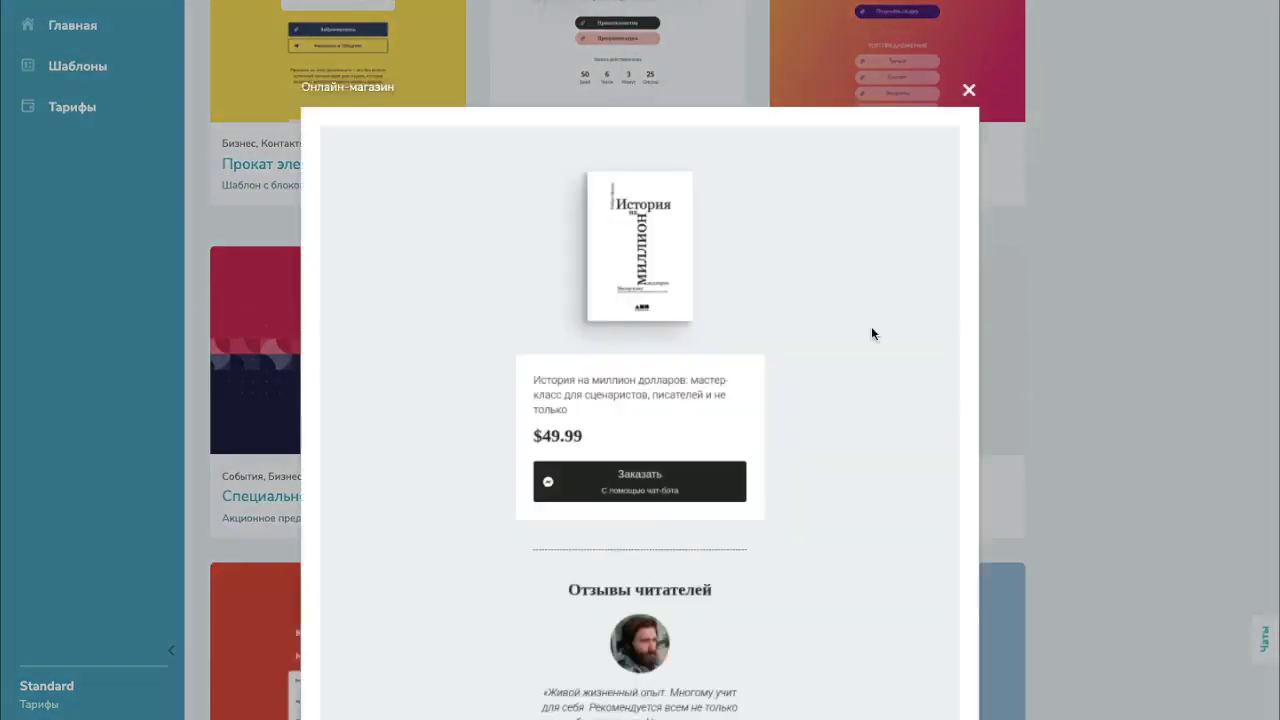
scroll(872, 333, "down", 10)
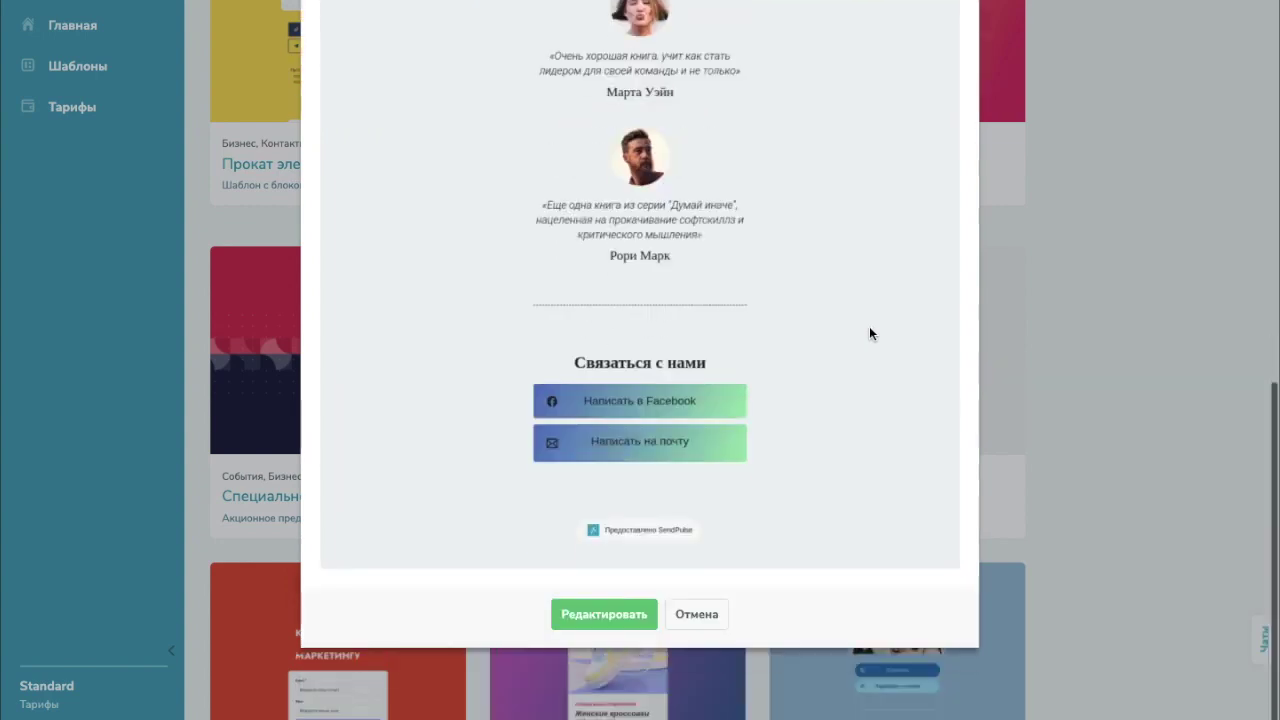
left_click(594, 610)
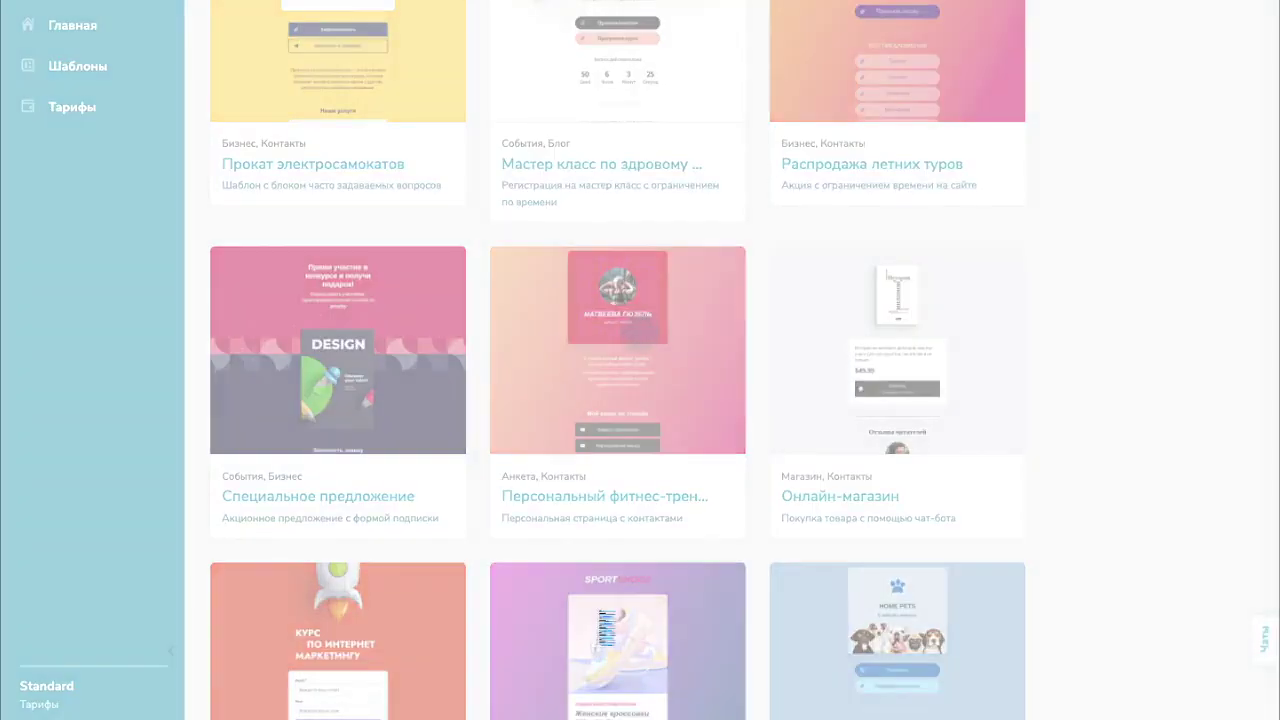
Delete the "Написать на почту" and "Написать в Facebook" contact buttons at the end of the page
scroll(801, 280, "down", 5)
scroll(801, 285, "down", 5)
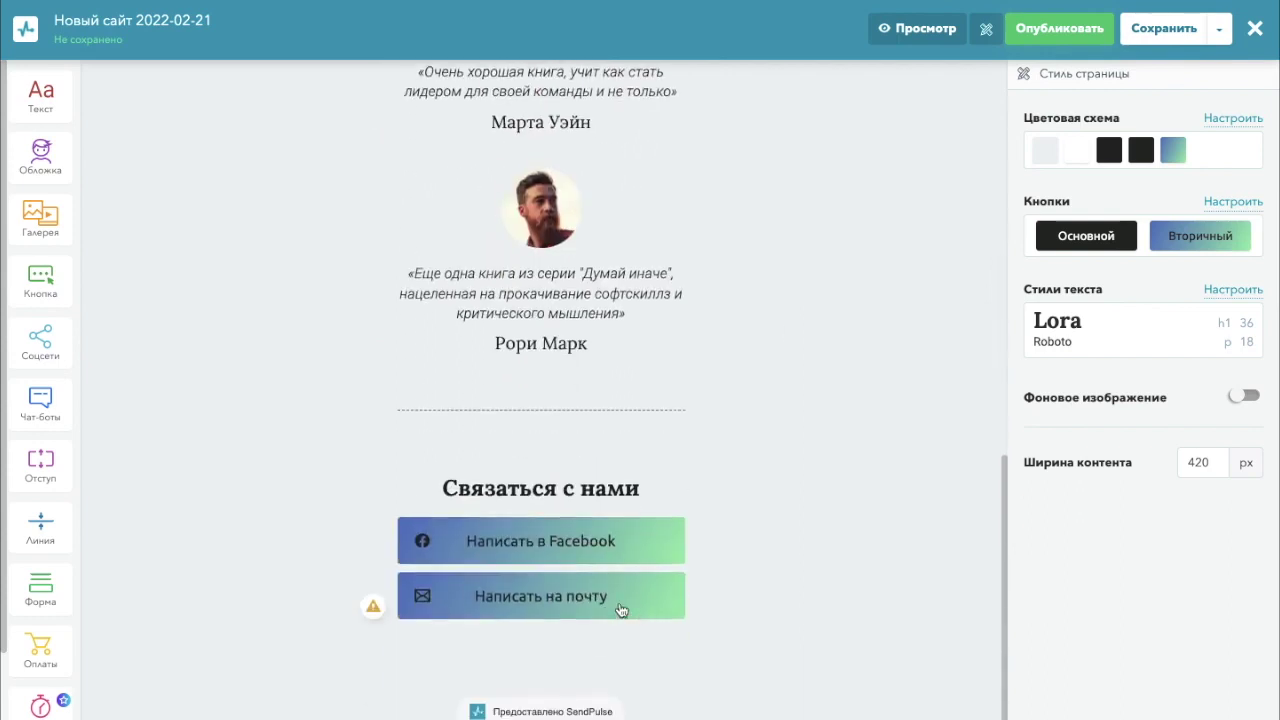
left_click(617, 611)
left_click(696, 659)
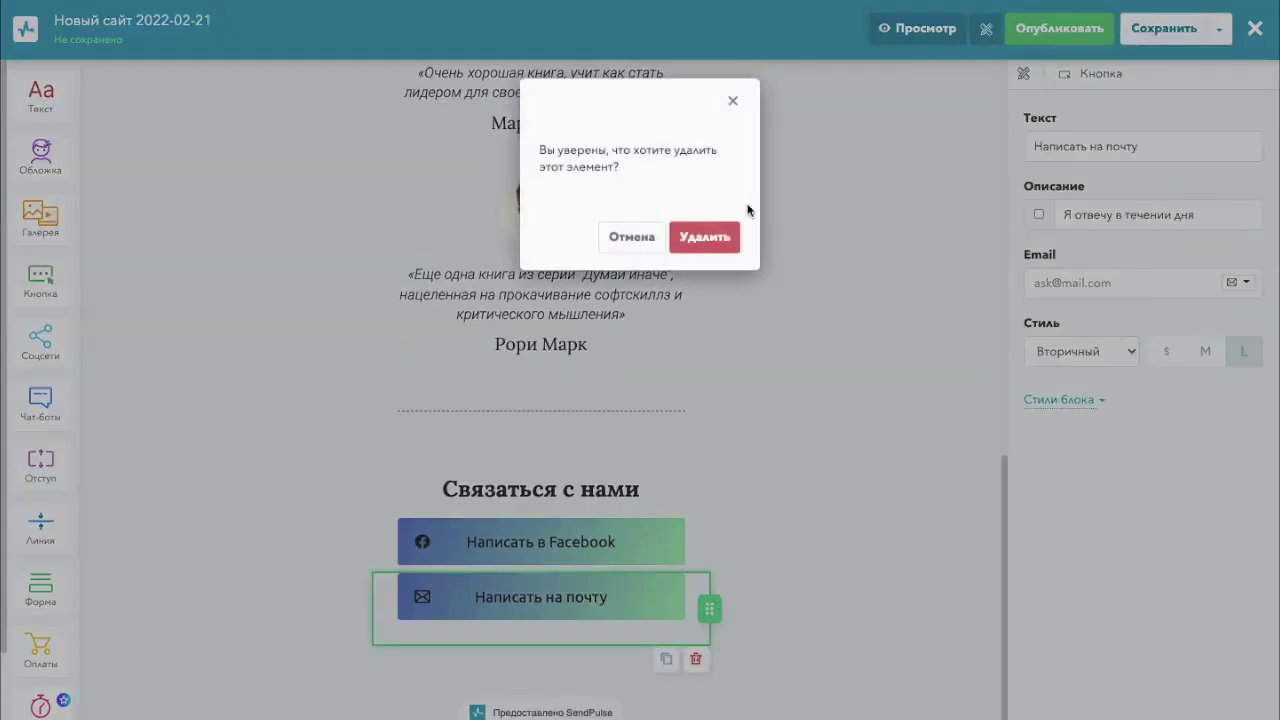
left_click(704, 236)
left_click(661, 616)
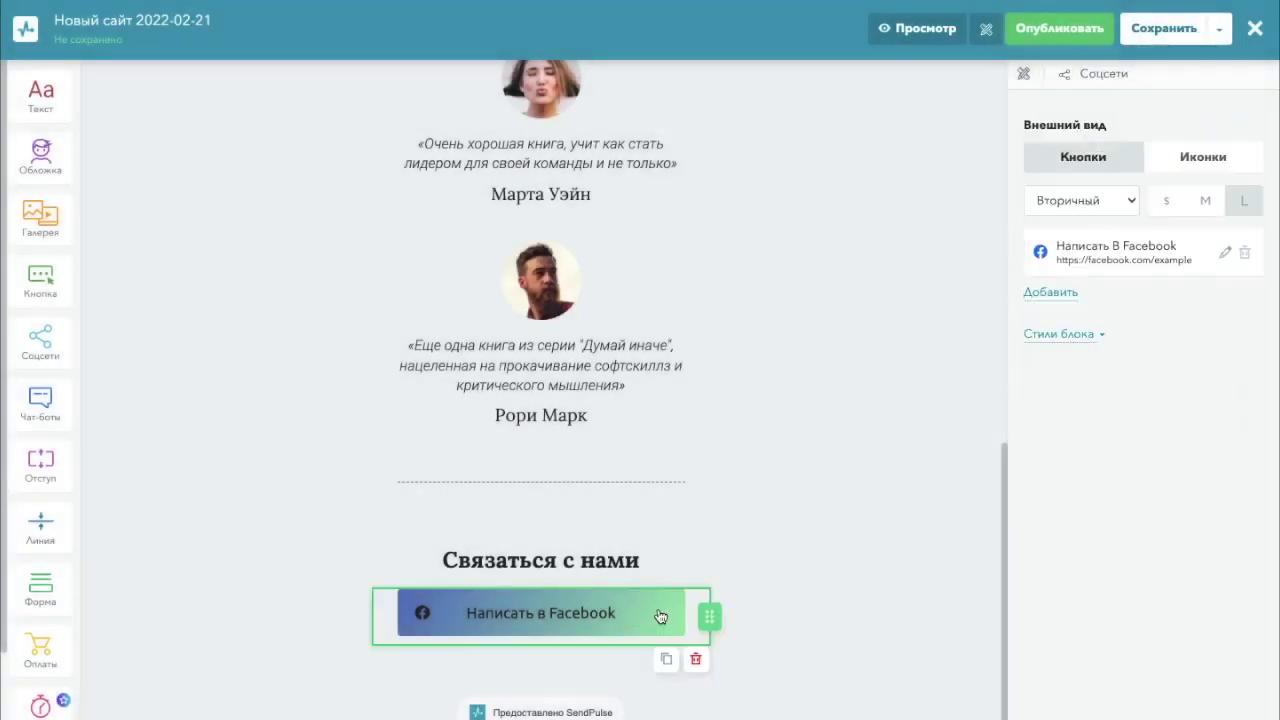
left_click(696, 659)
left_click(704, 237)
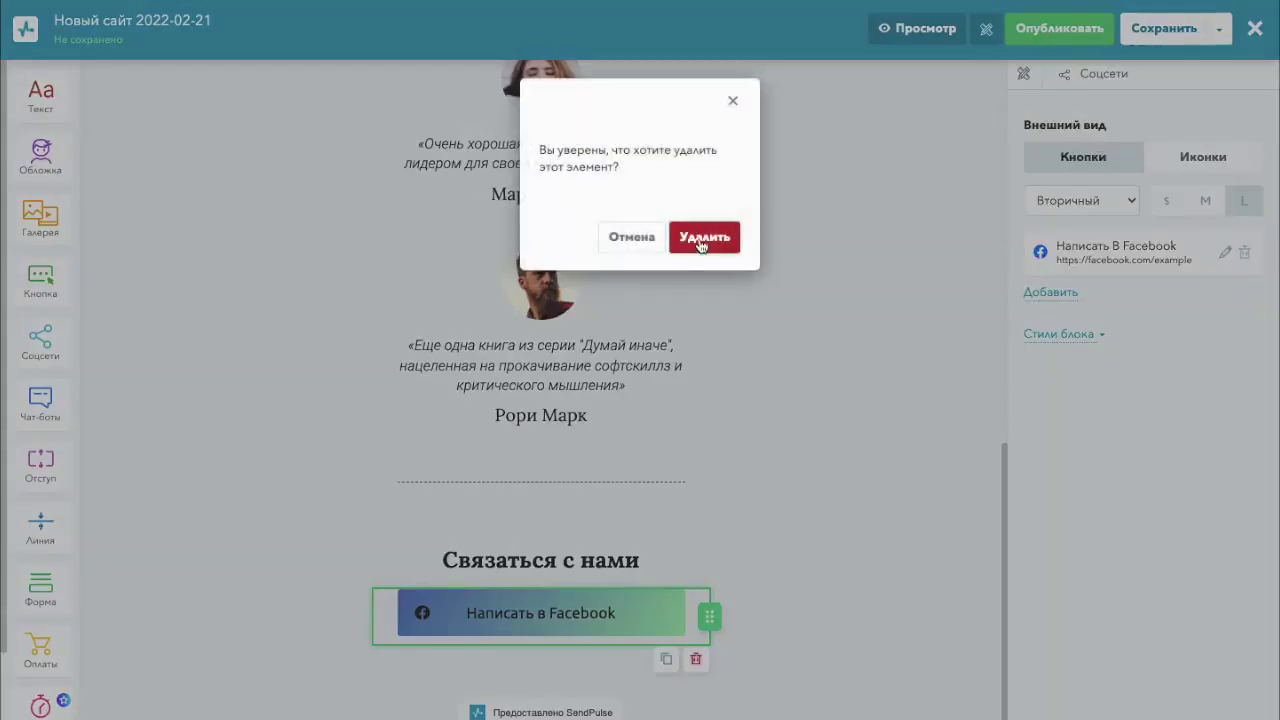
Delete the "Связаться с нами" heading at the end of the page
scroll(870, 420, "up", 5)
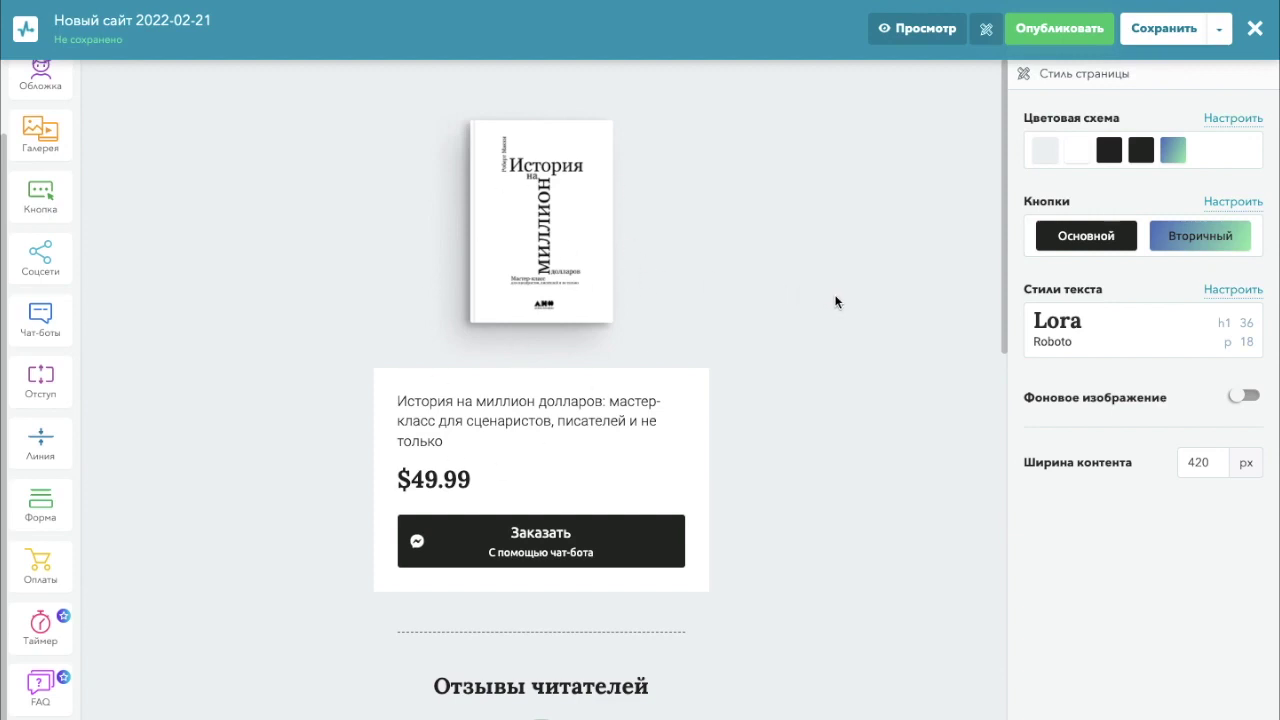
scroll(836, 302, "down", 10)
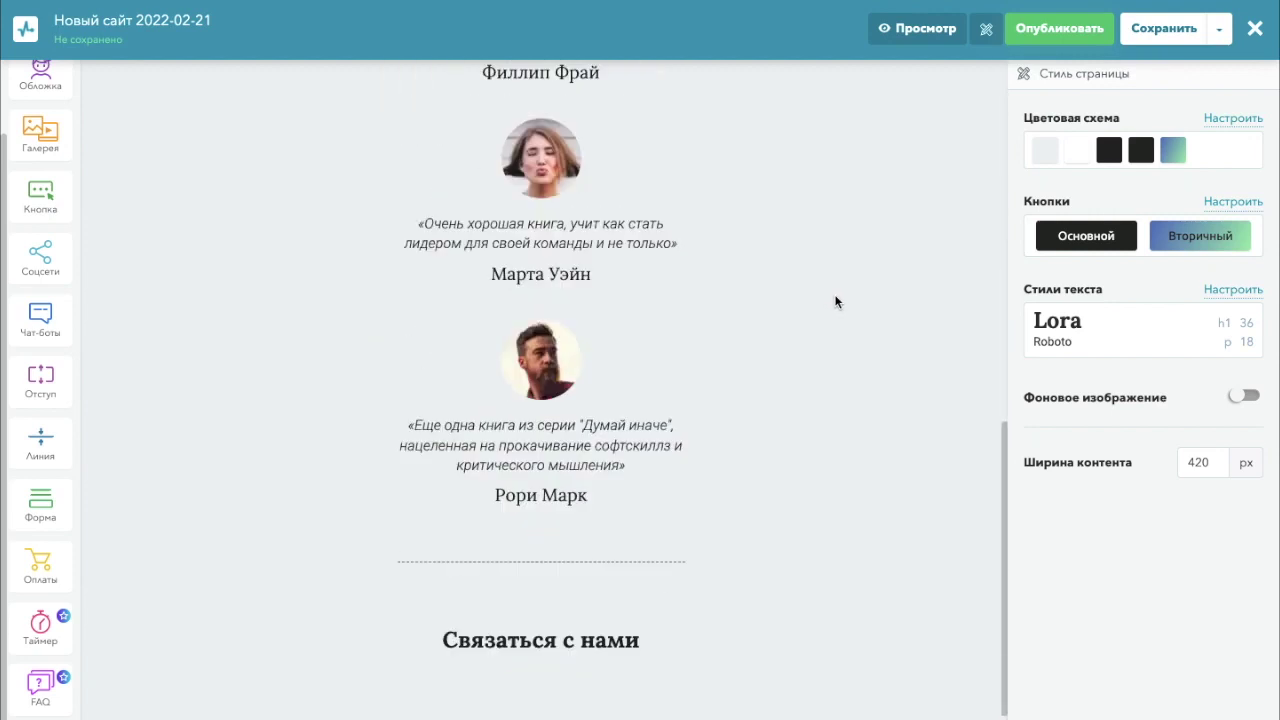
scroll(836, 302, "up", 10)
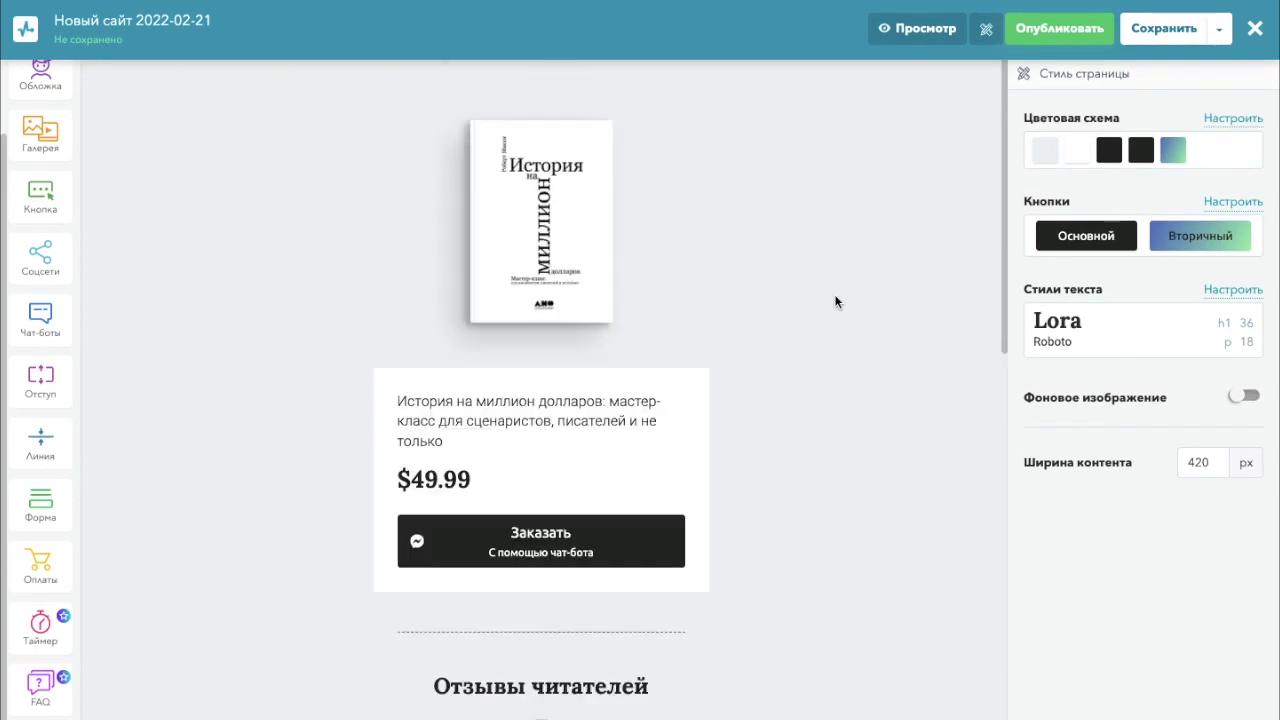
scroll(836, 302, "down", 8)
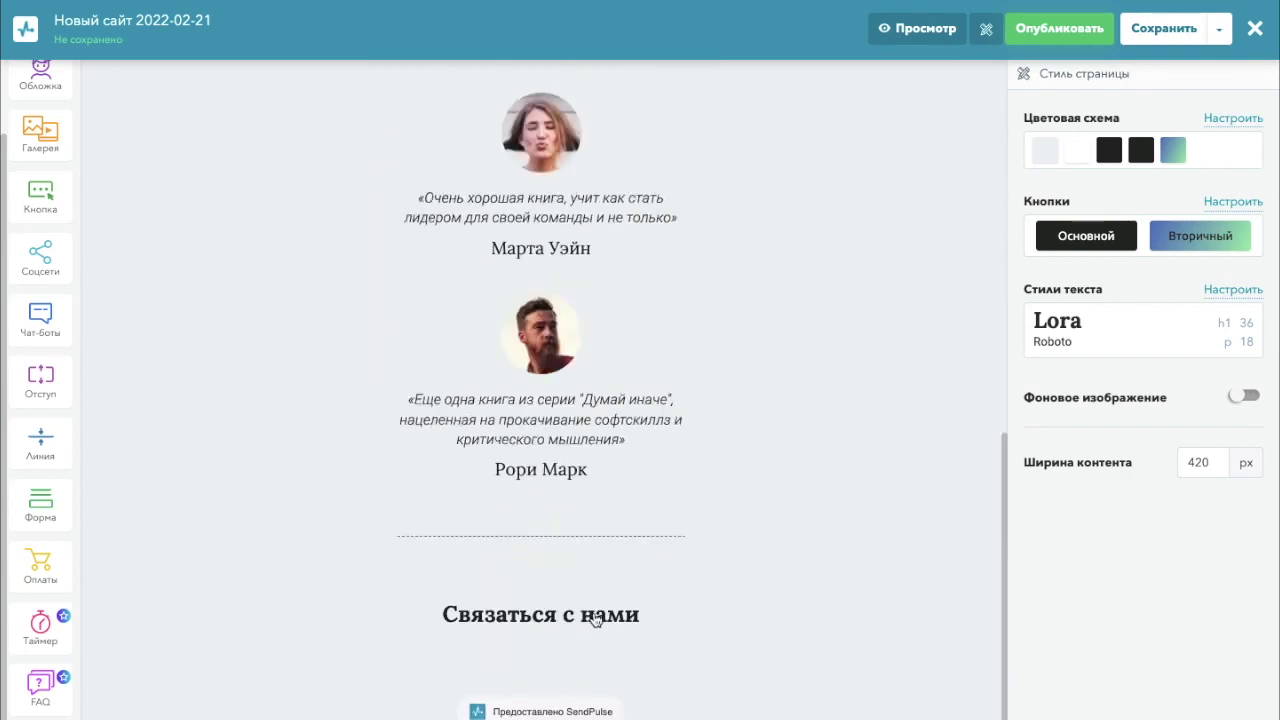
left_click(594, 620)
left_click(695, 659)
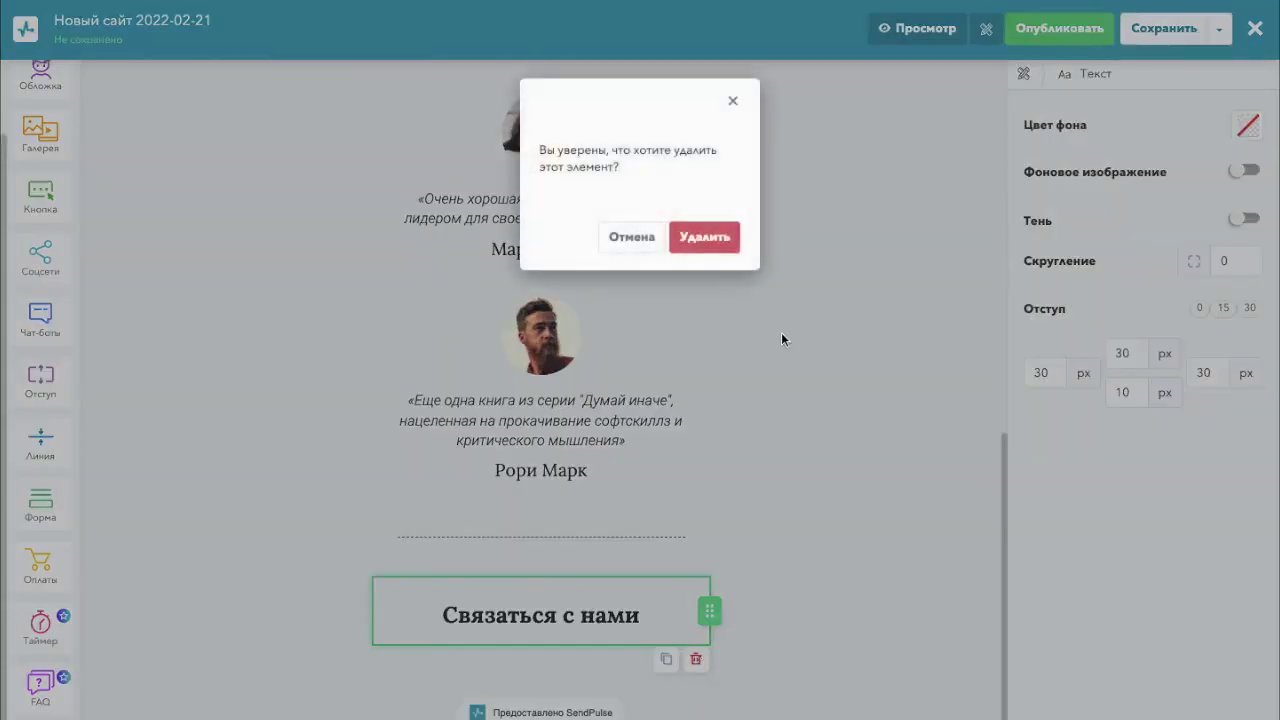
left_click(704, 237)
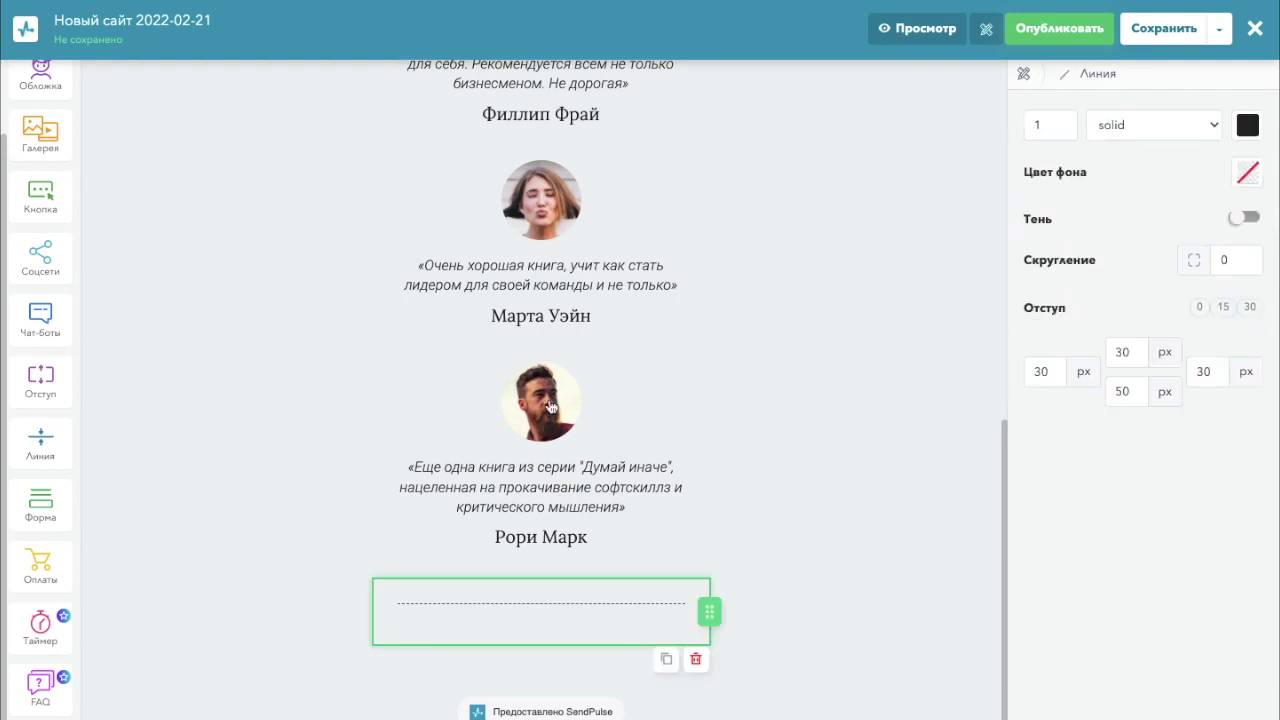
Delete the last reader review, including its photo and quote, from the "Отзывы читателей" section
left_click(550, 407)
left_click(696, 594)
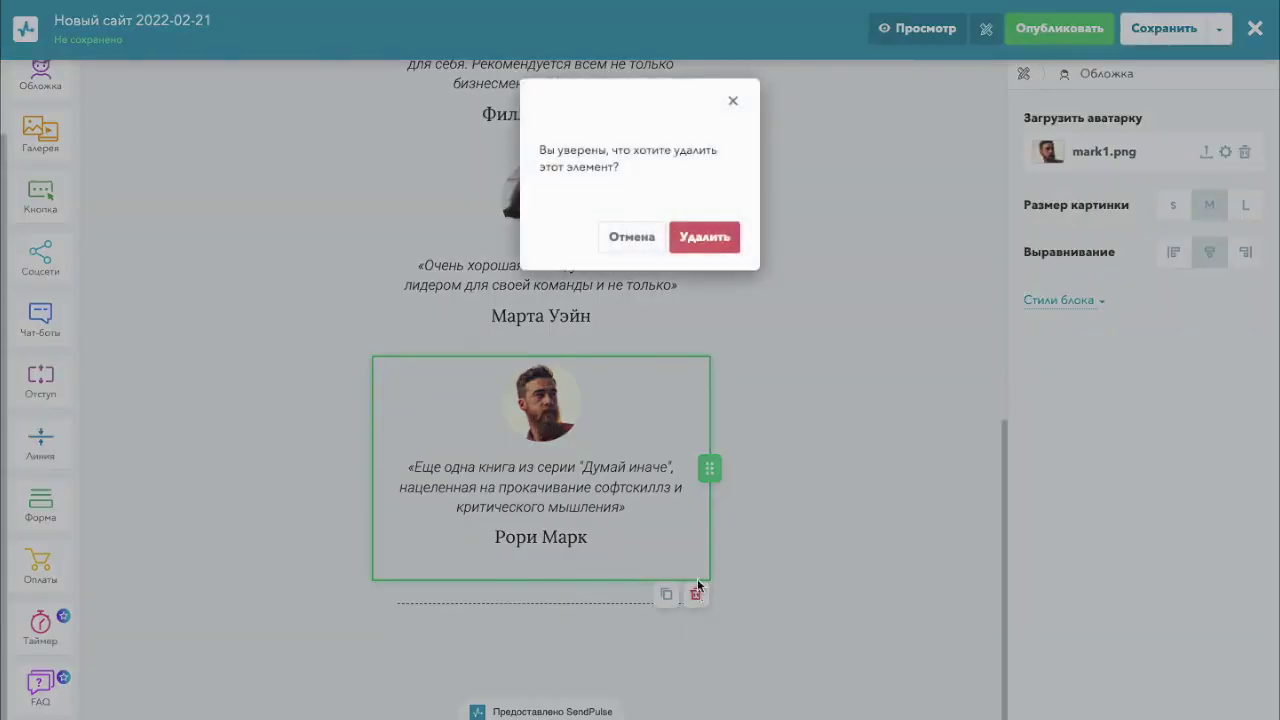
left_click(704, 237)
Replace the "Заказать" chatbot button below the product price with a subscription form
left_click(696, 607)
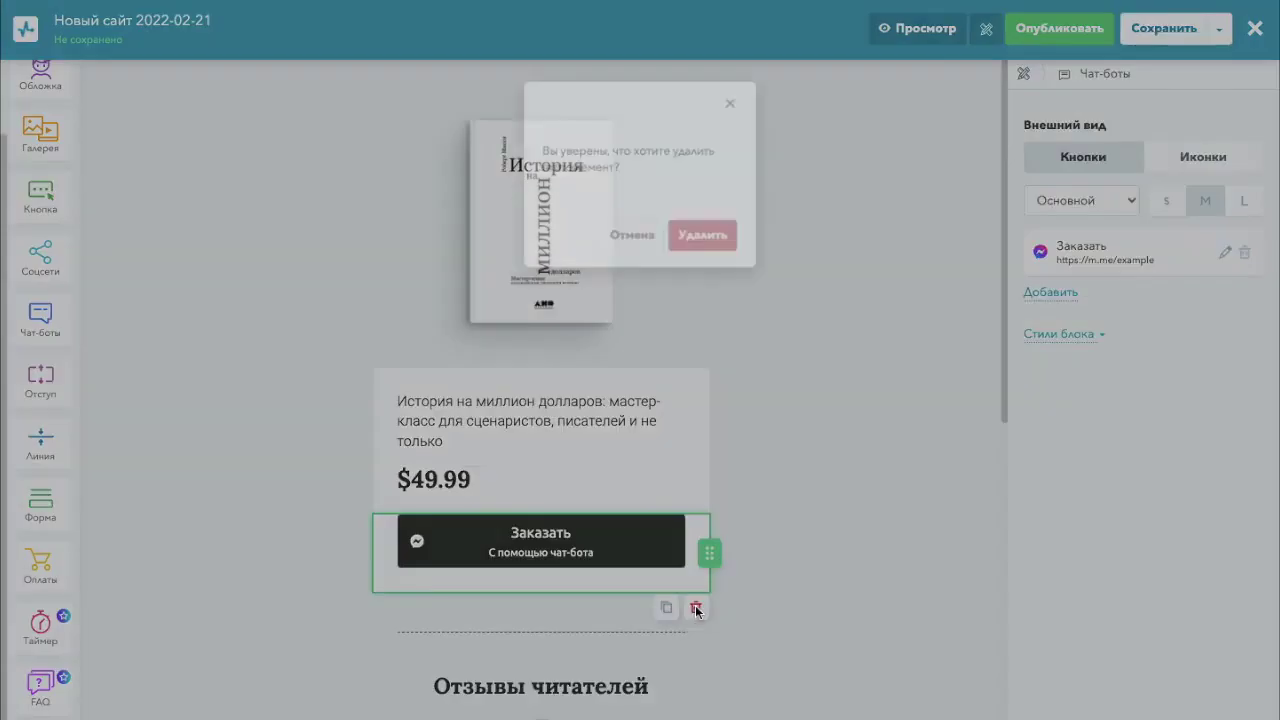
left_click(703, 235)
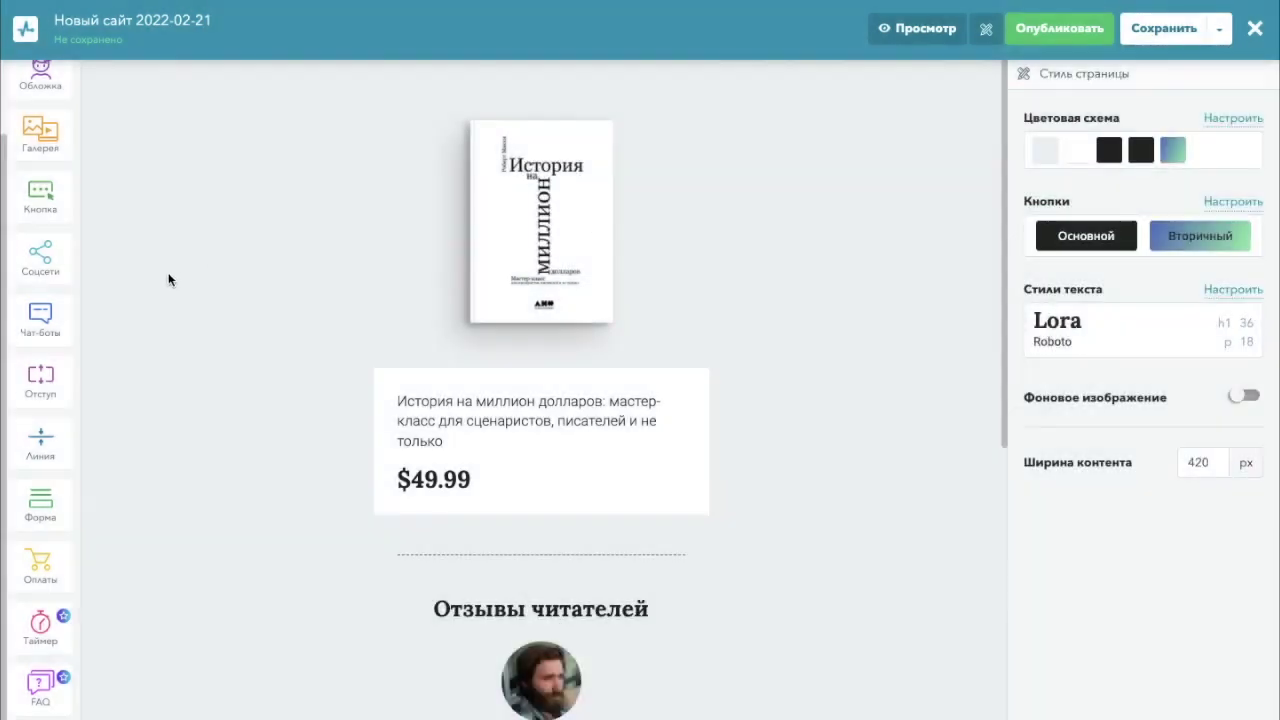
left_click_drag(40, 505, 543, 493)
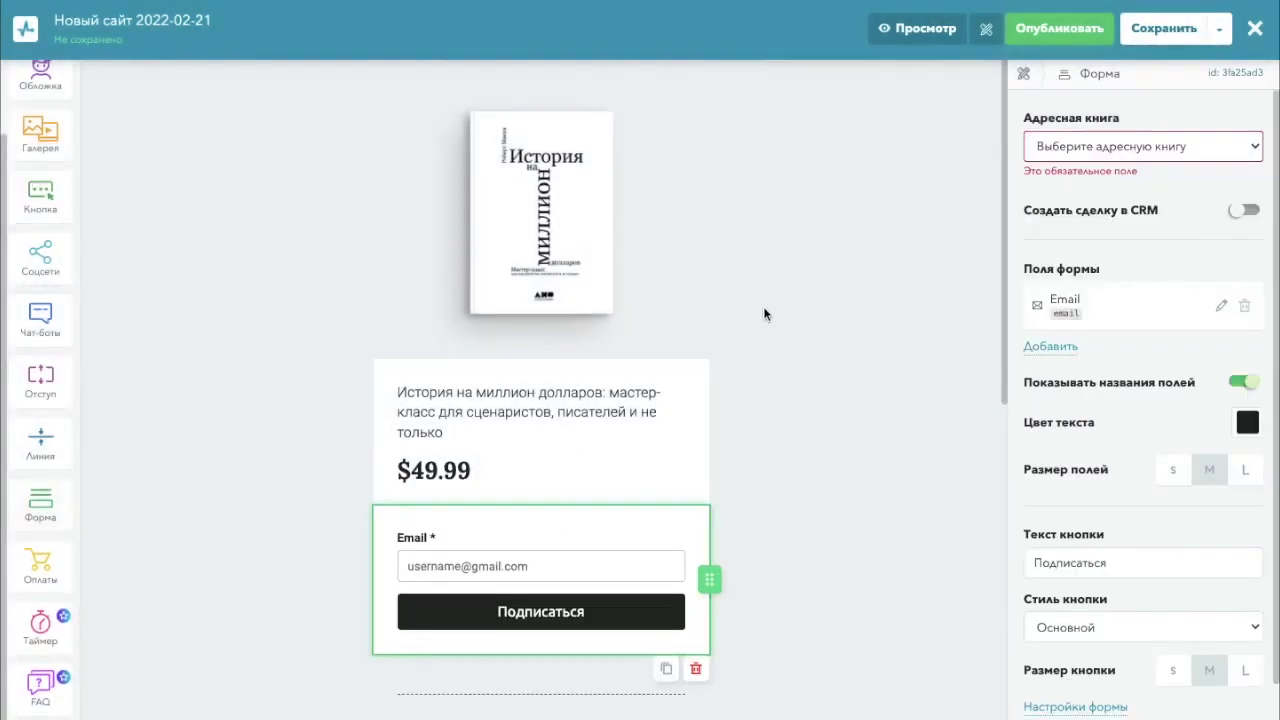
Review the page layout around the subscription form, from the book cover down to the reader reviews
scroll(764, 314, "down", 2)
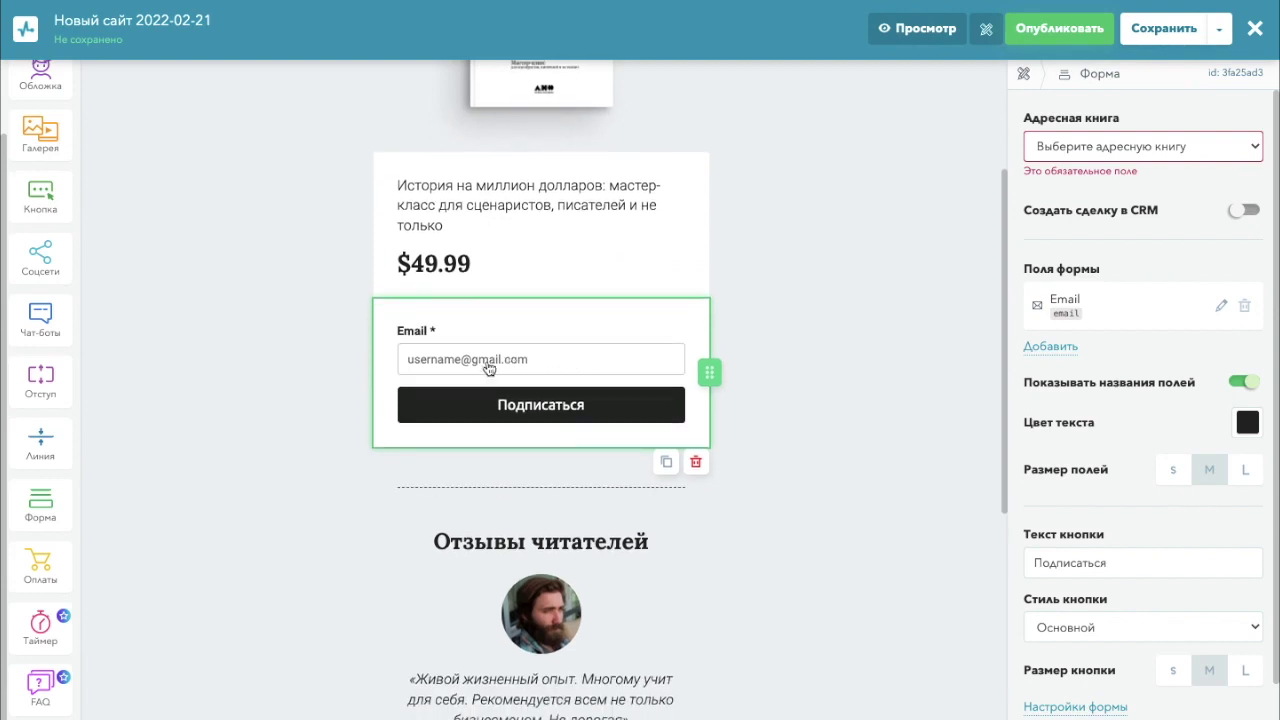
scroll(784, 358, "up", 3)
scroll(784, 360, "down", 4)
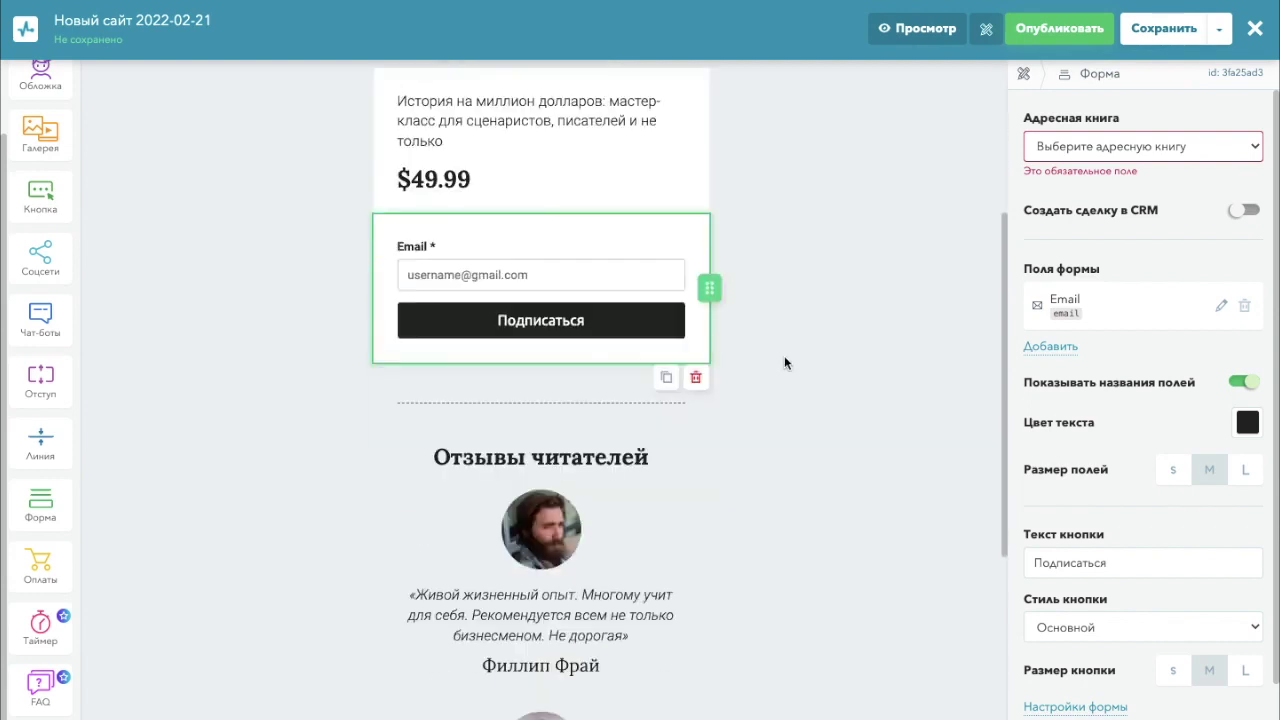
scroll(784, 362, "down", 3)
scroll(784, 362, "up", 6)
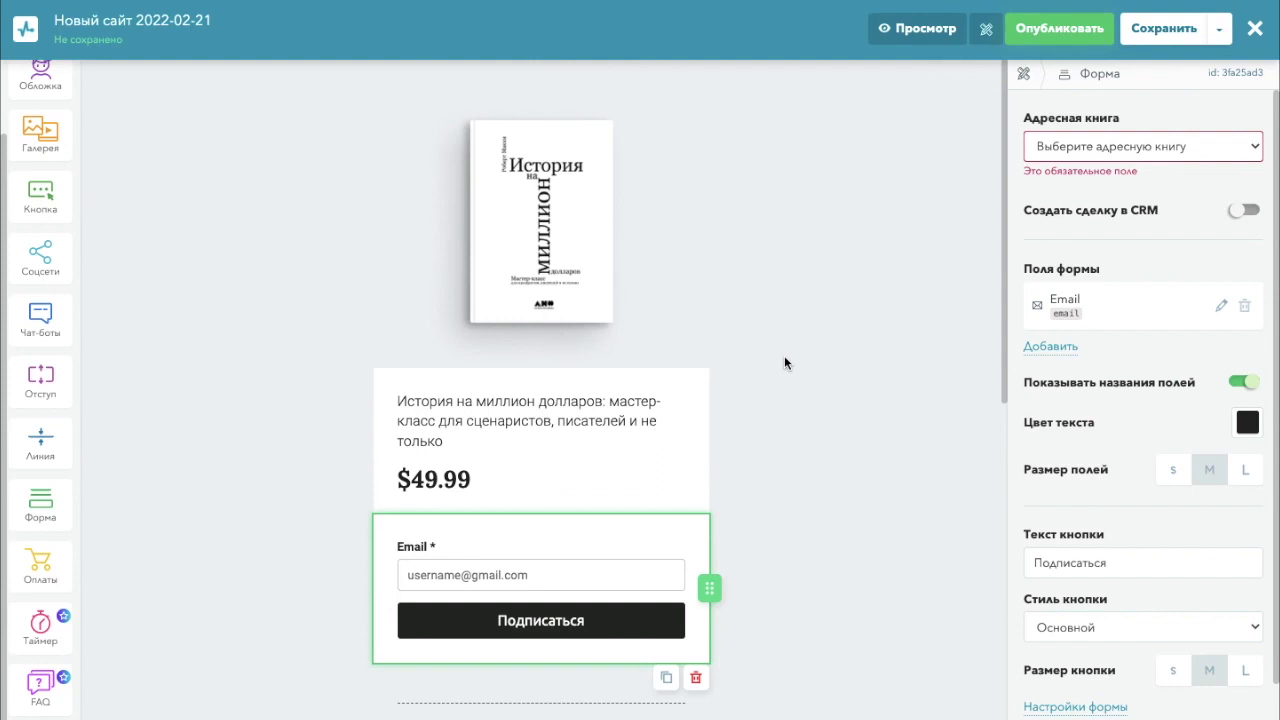
scroll(784, 362, "down", 2)
scroll(784, 362, "up", 2)
scroll(537, 208, "down", 2)
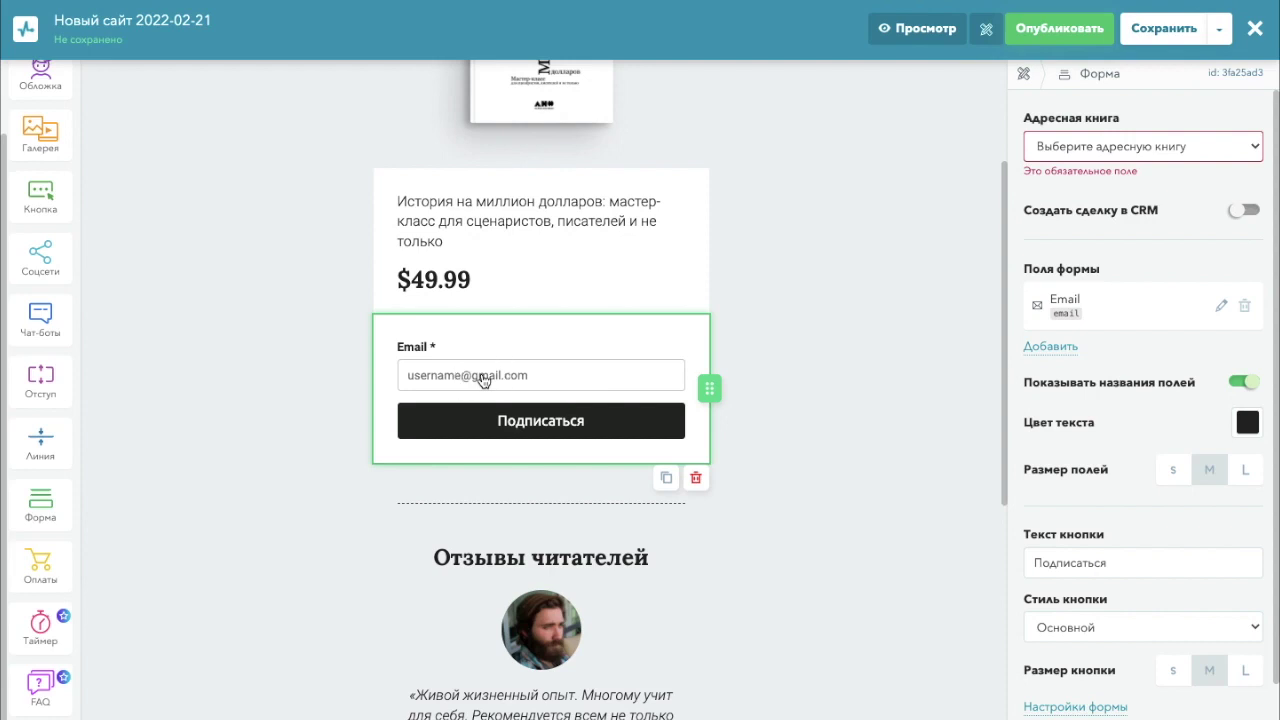
Assign the address book "ПП мода и стиль" to the subscription form
left_click(590, 281)
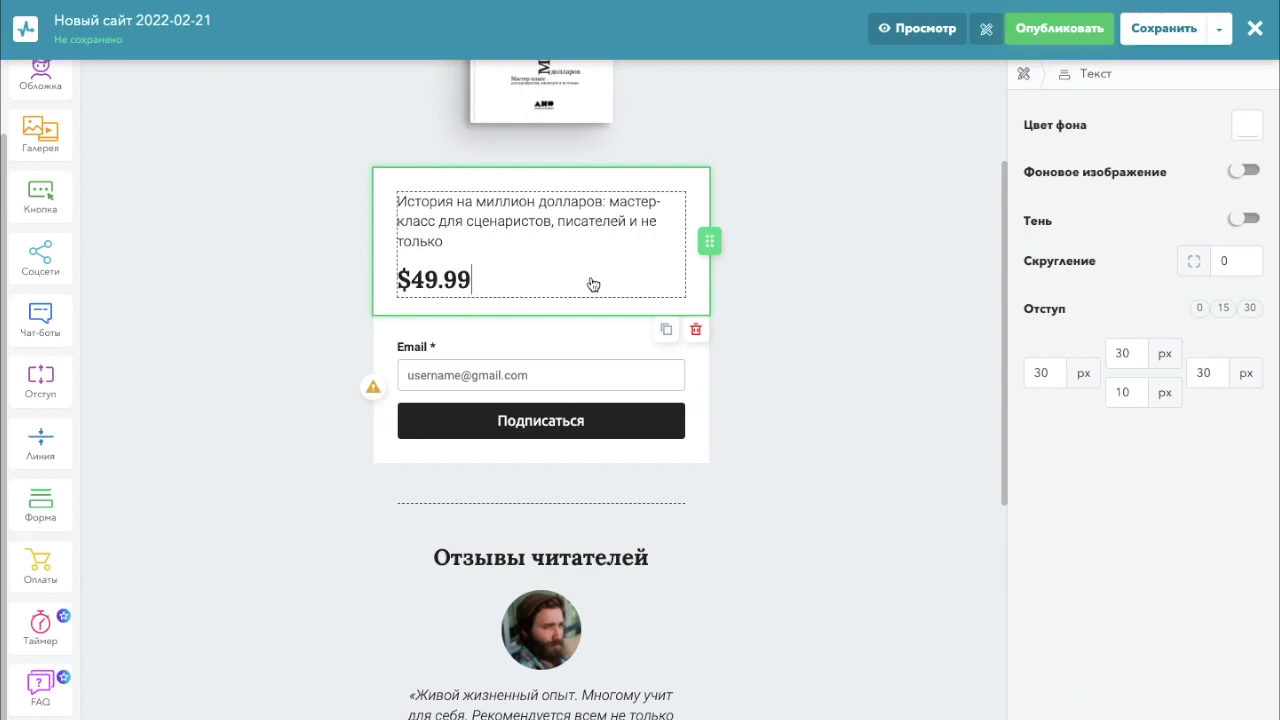
left_click(556, 390)
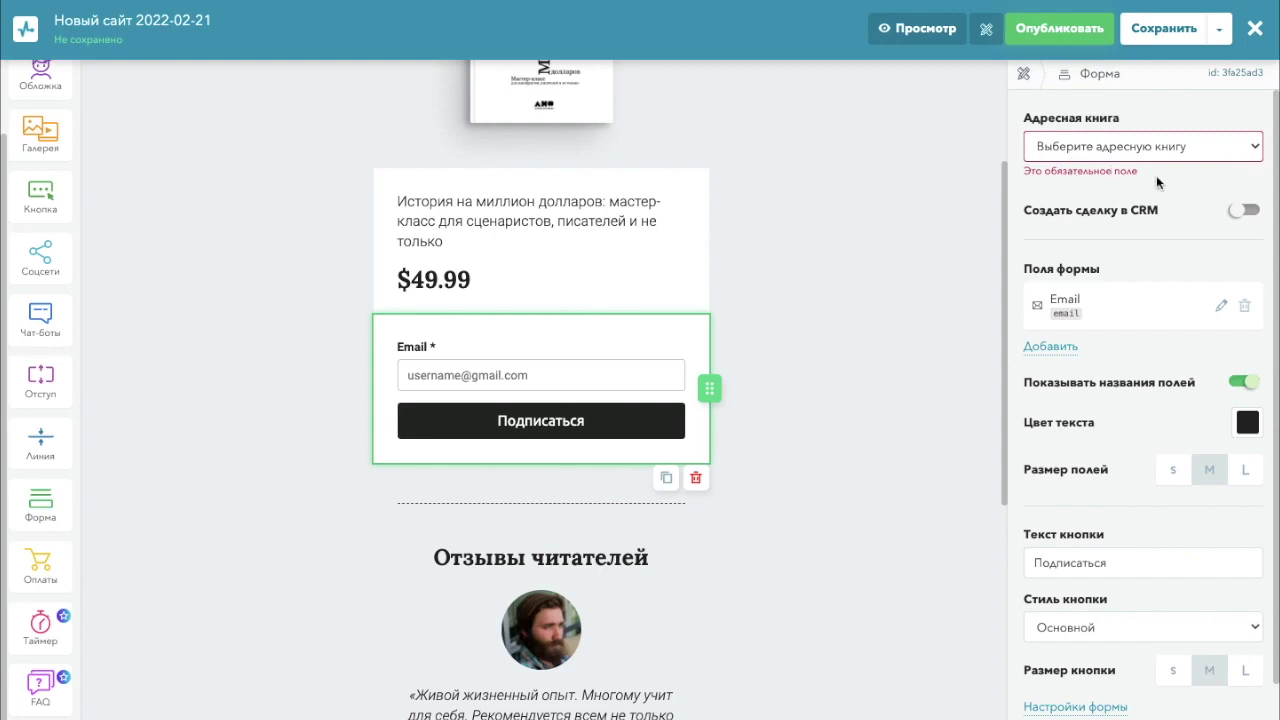
left_click(1251, 149)
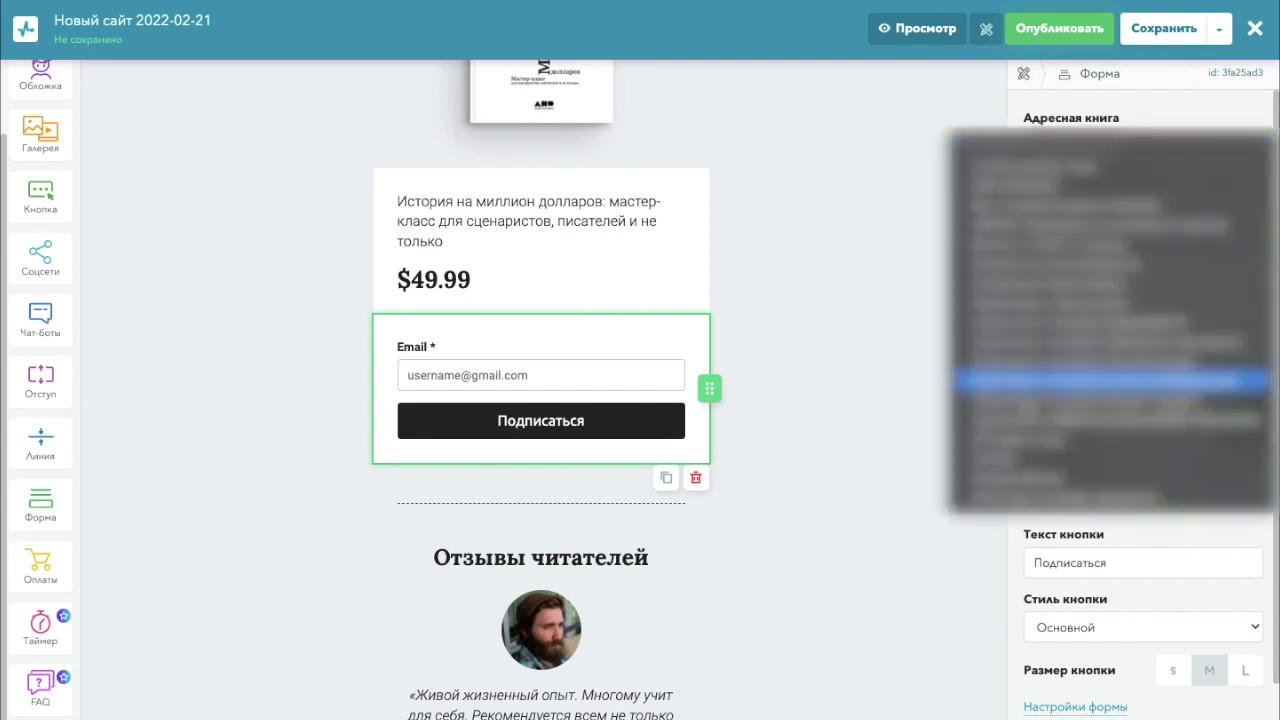
left_click(1140, 371)
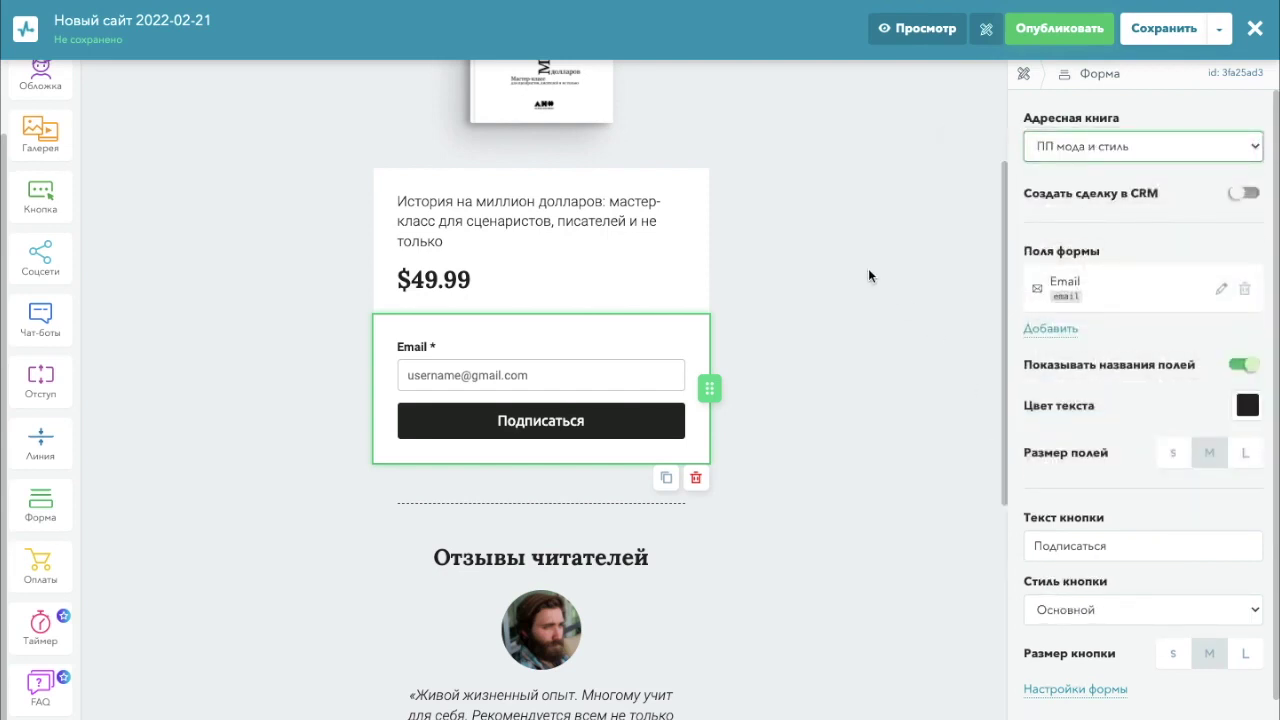
Replace the book cover picture above the product description with the stored image 00000
scroll(868, 268, "down", 5)
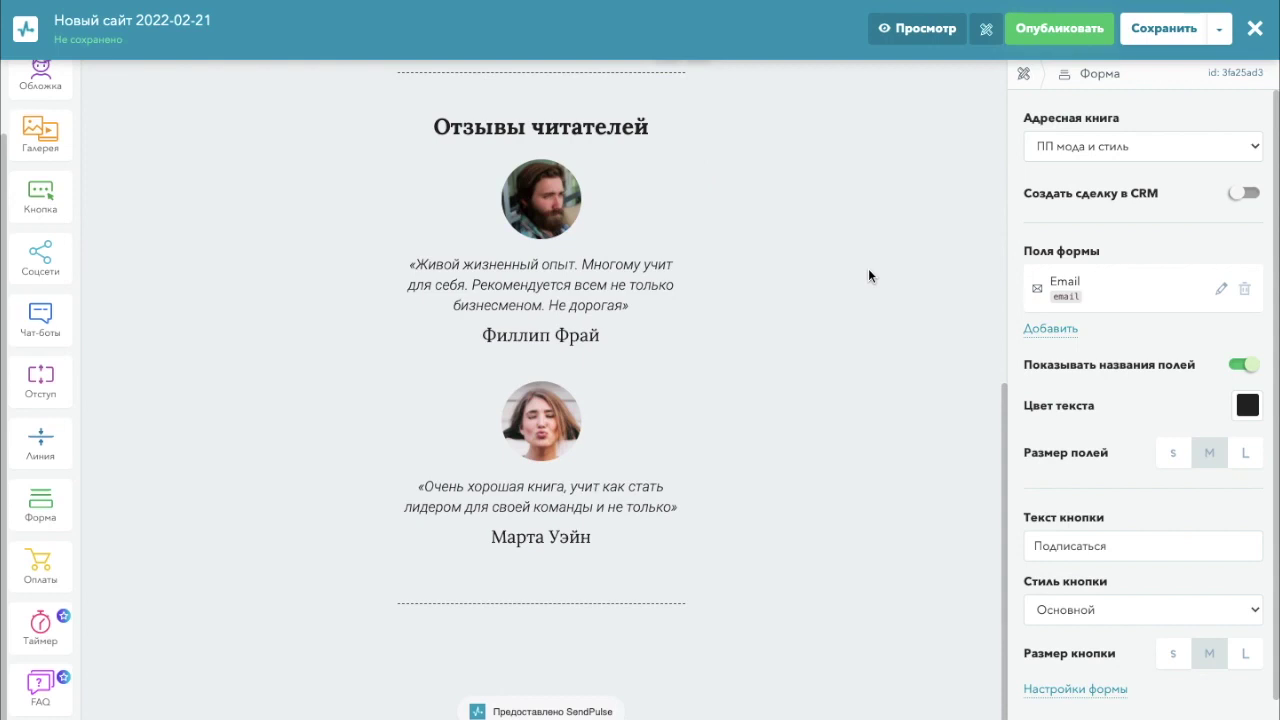
scroll(868, 268, "up", 7)
scroll(868, 268, "down", 3)
scroll(868, 268, "up", 3)
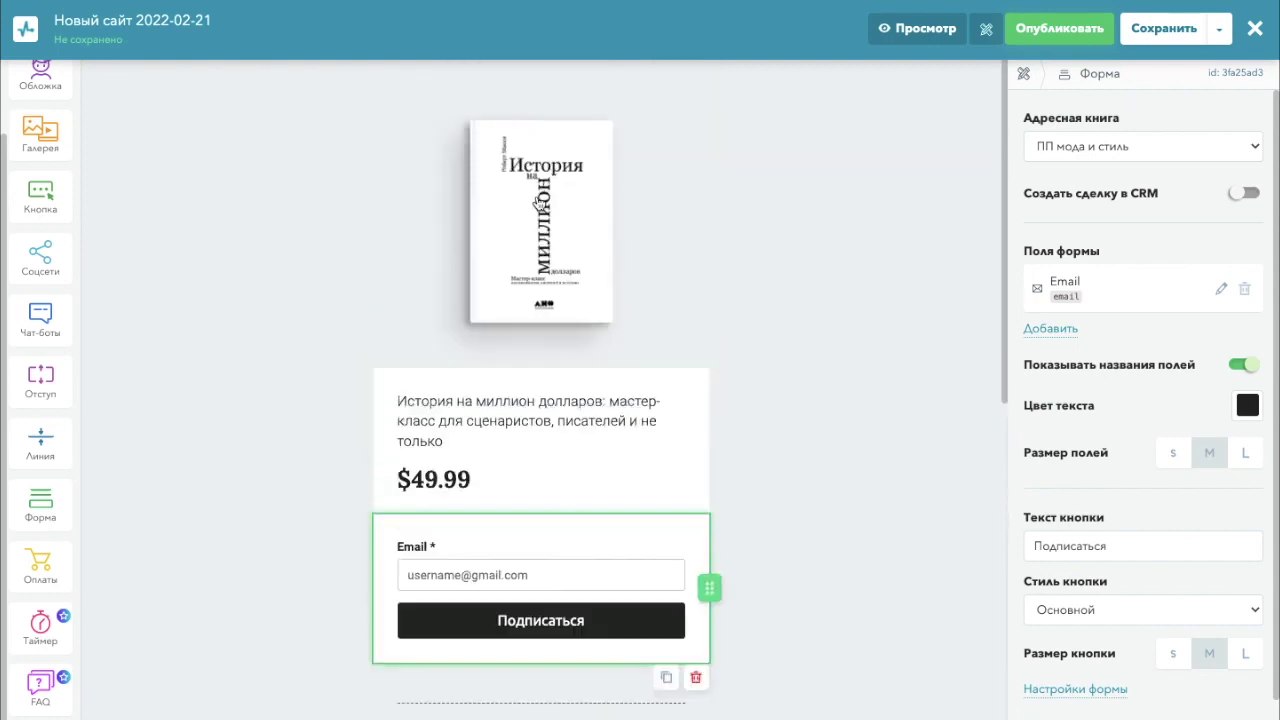
left_click(537, 203)
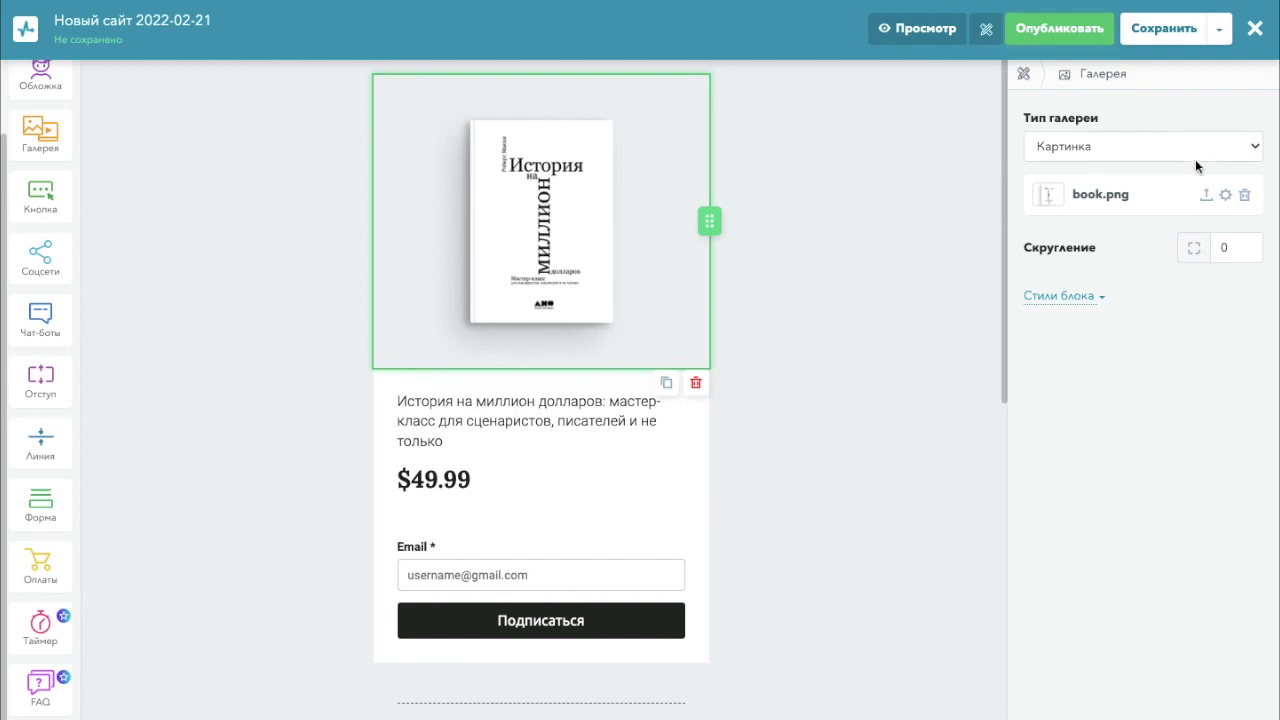
left_click(1207, 195)
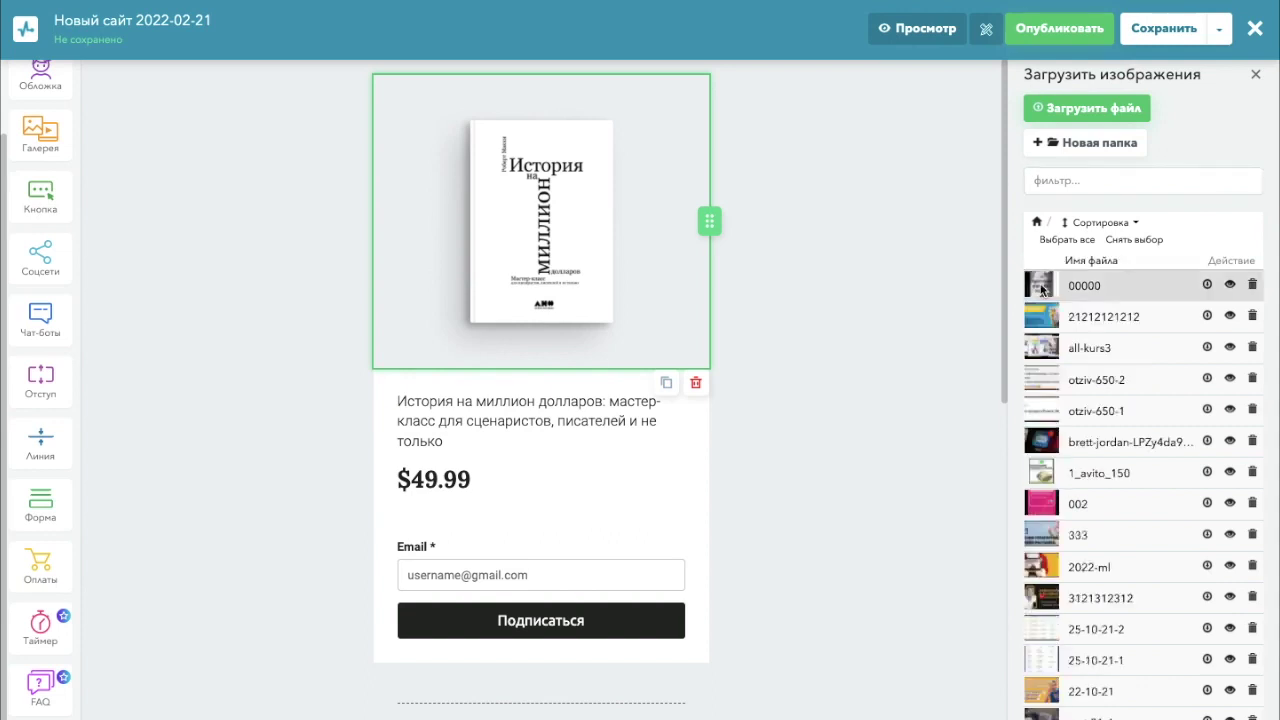
left_click(1207, 285)
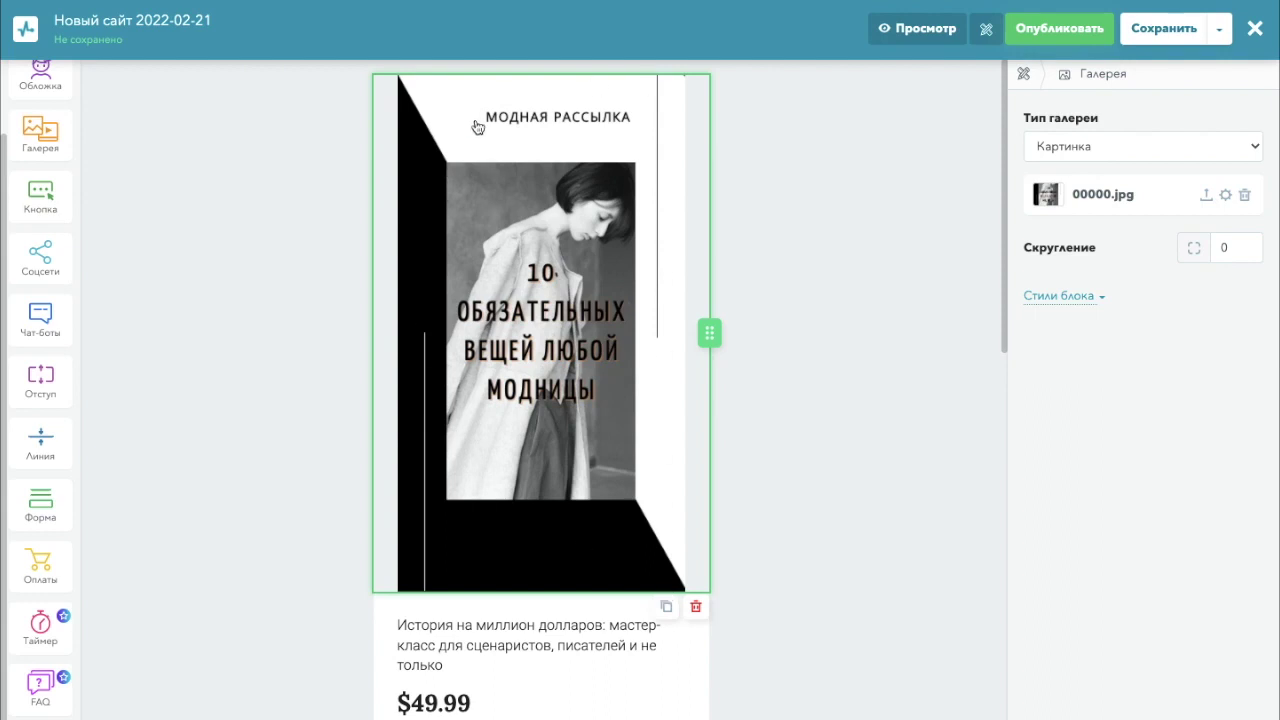
scroll(829, 179, "down", 1)
scroll(829, 179, "down", 7)
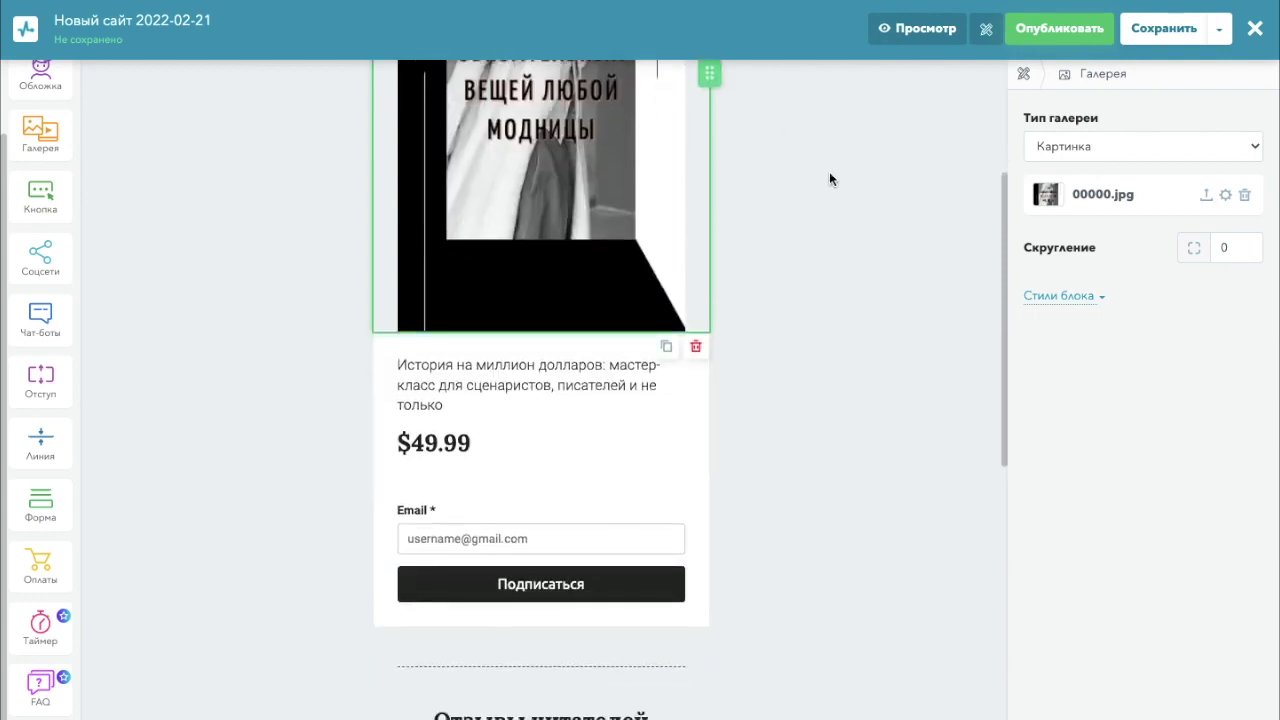
scroll(829, 179, "up", 8)
scroll(829, 179, "down", 8)
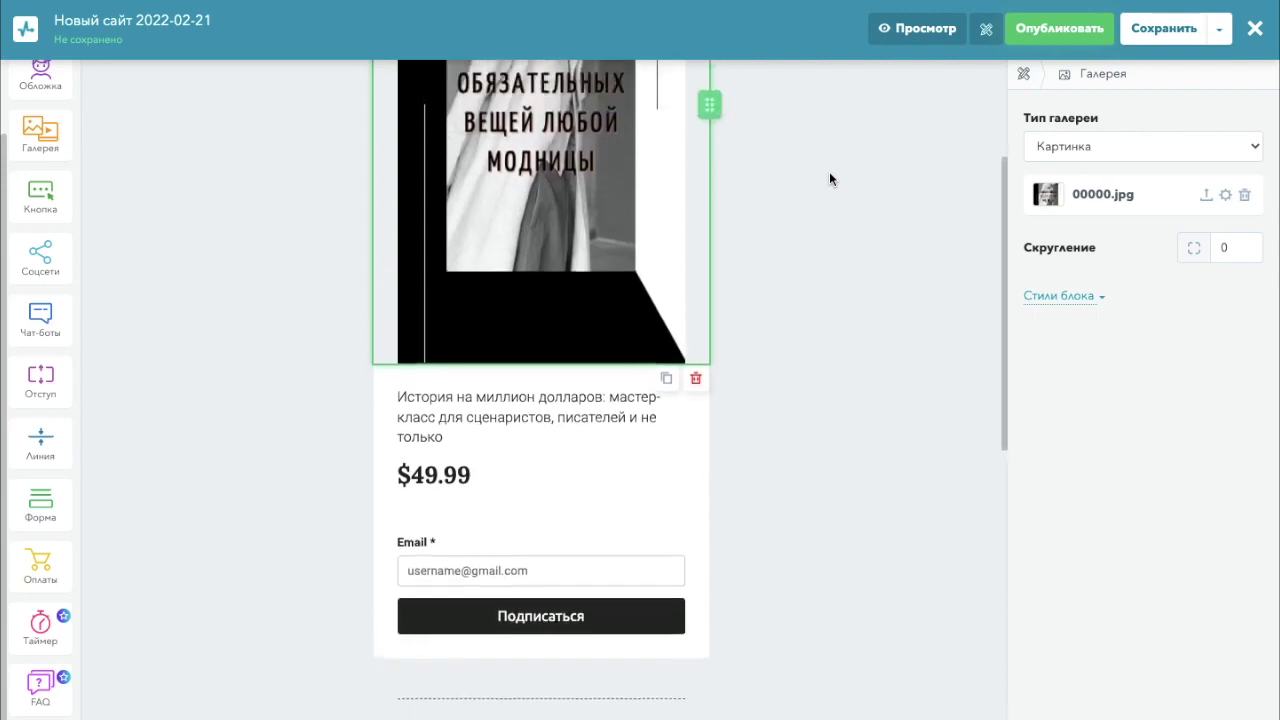
Insert a spacer between the cover picture and the product description, and remove its background colour
scroll(829, 179, "up", 8)
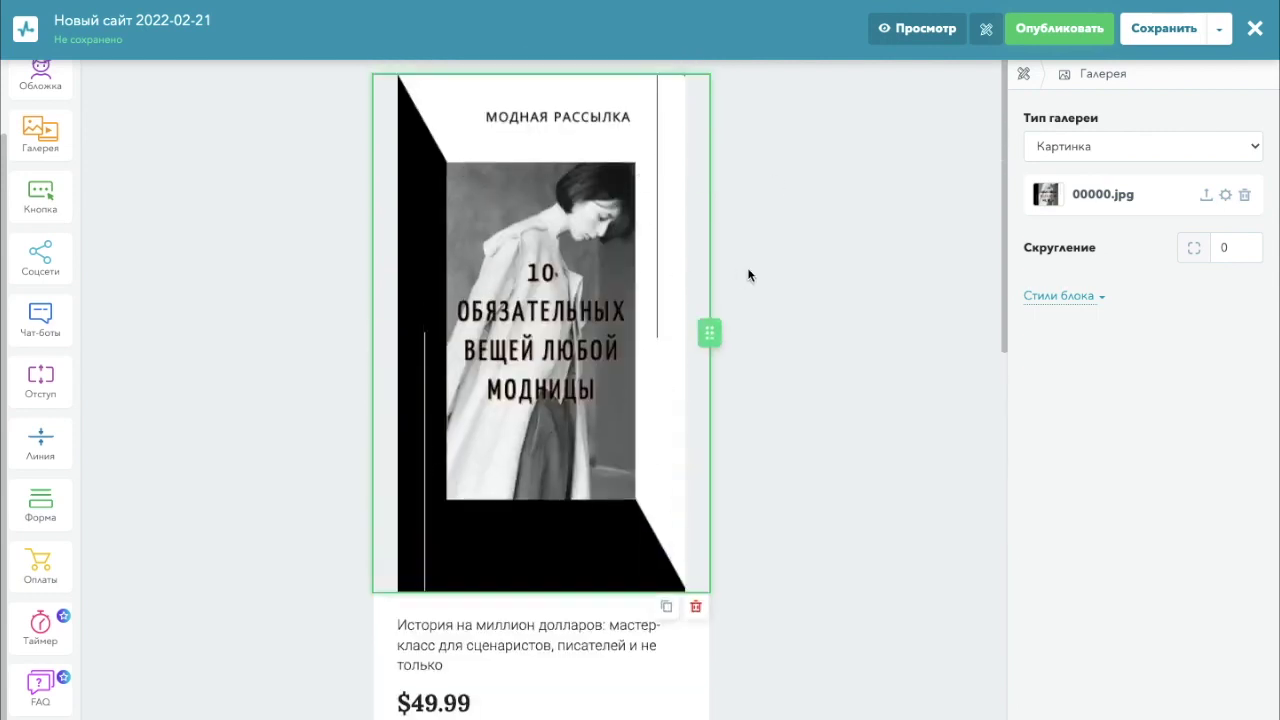
scroll(747, 267, "down", 3)
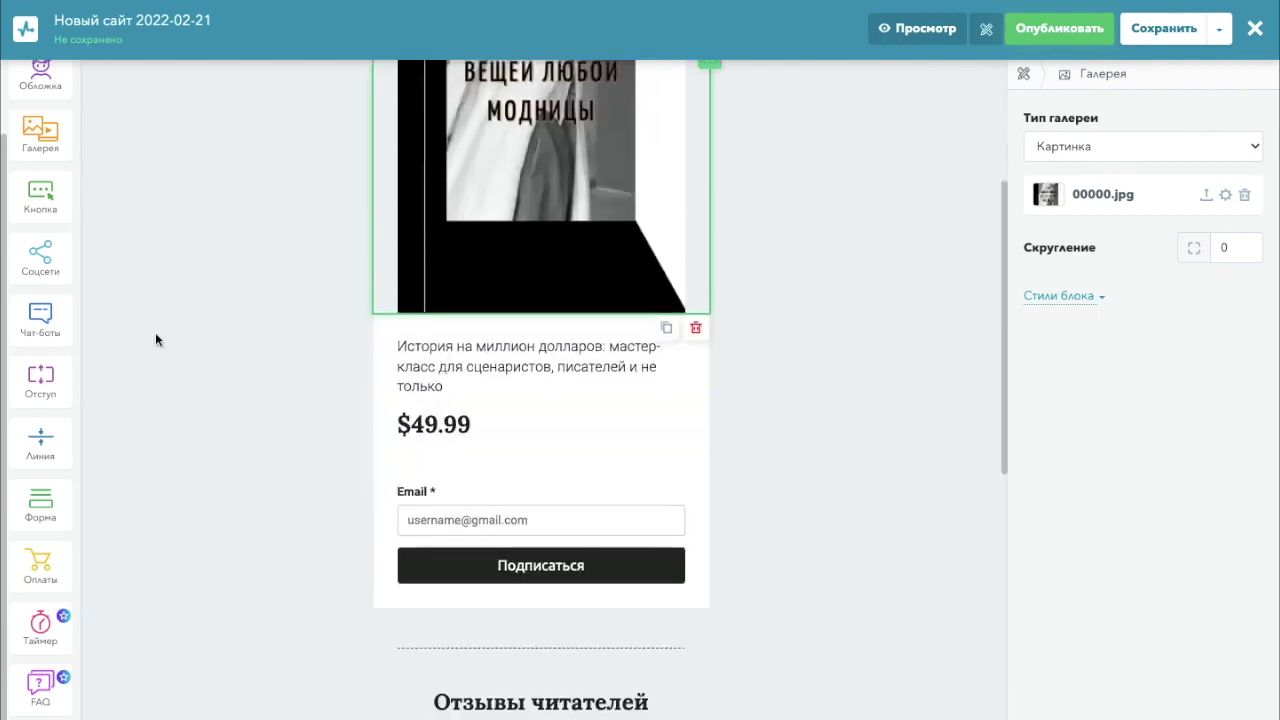
left_click(37, 386)
left_click_drag(37, 386, 538, 328)
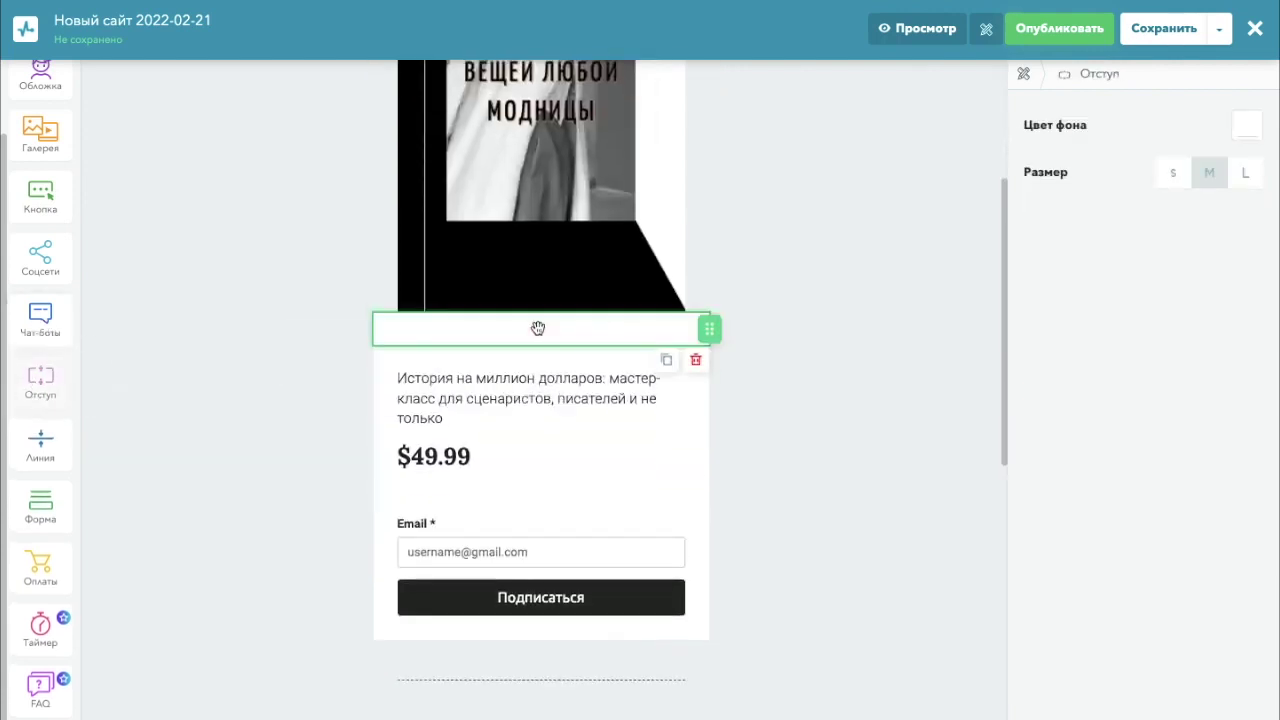
left_click(1246, 127)
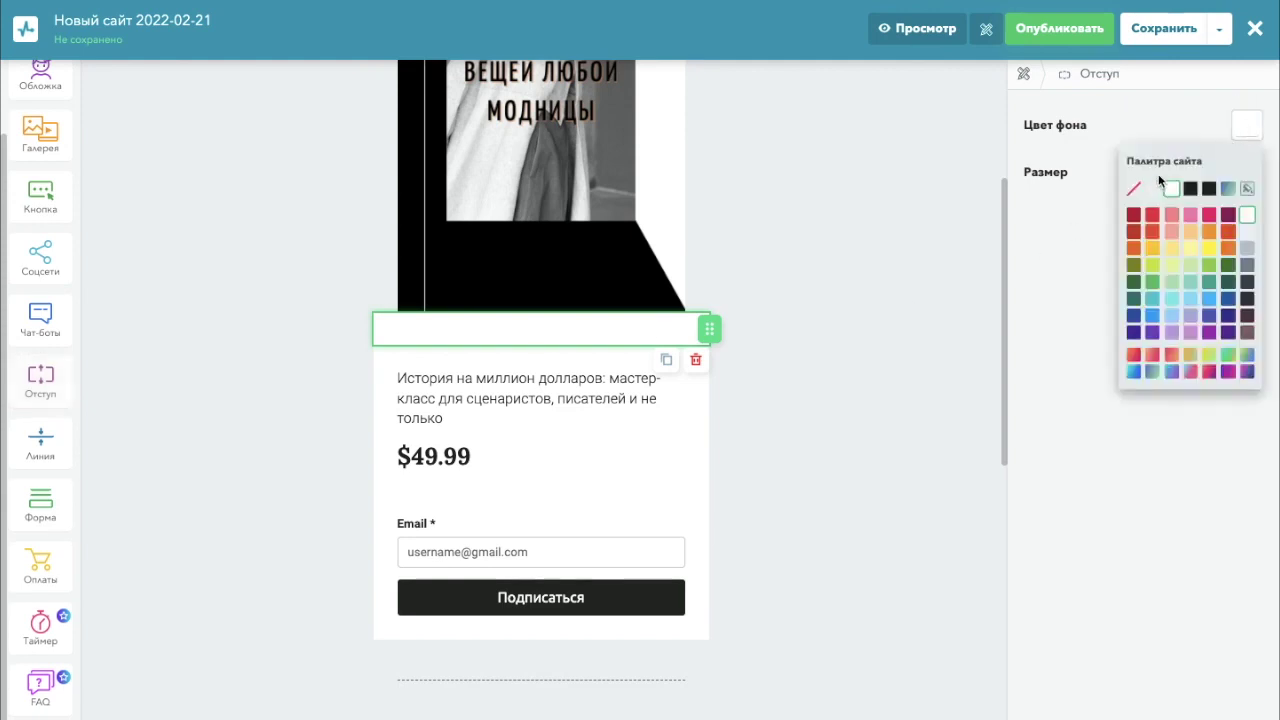
left_click(1133, 189)
left_click(800, 330)
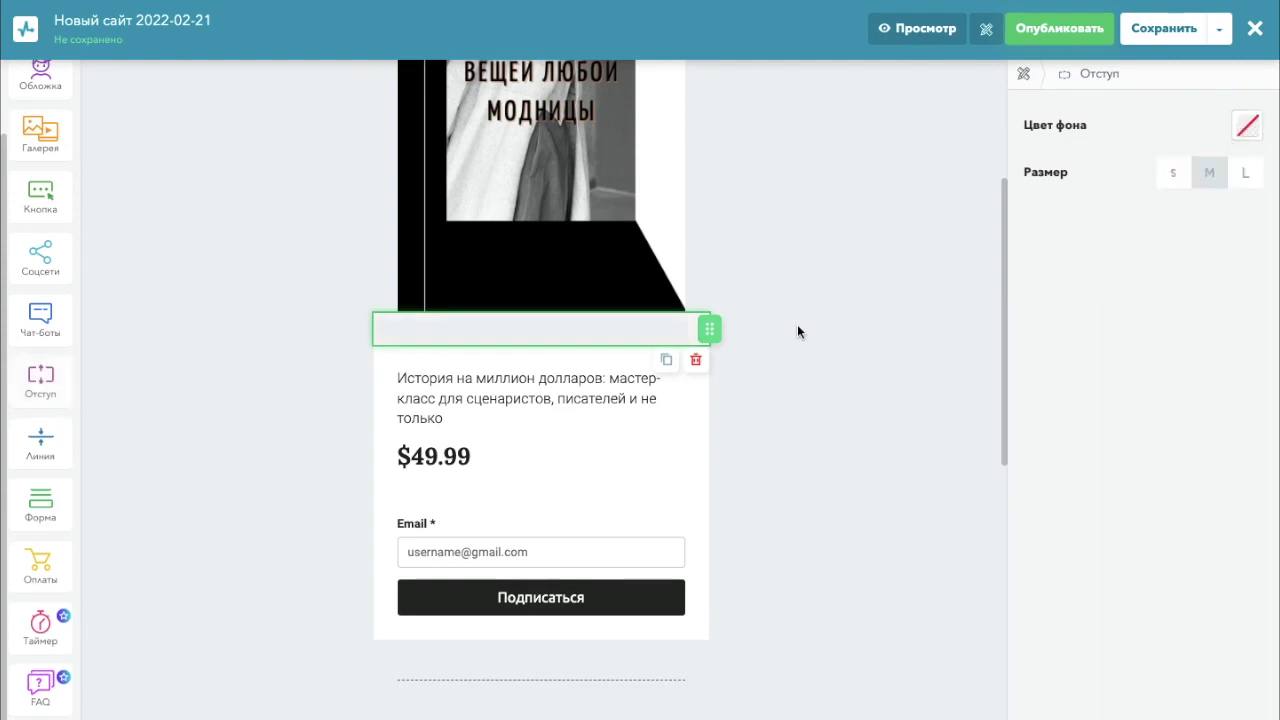
Delete the product description and the price from the text block above the subscription form
left_click(580, 554)
scroll(875, 537, "up", 2)
scroll(880, 537, "up", 2)
scroll(880, 537, "down", 5)
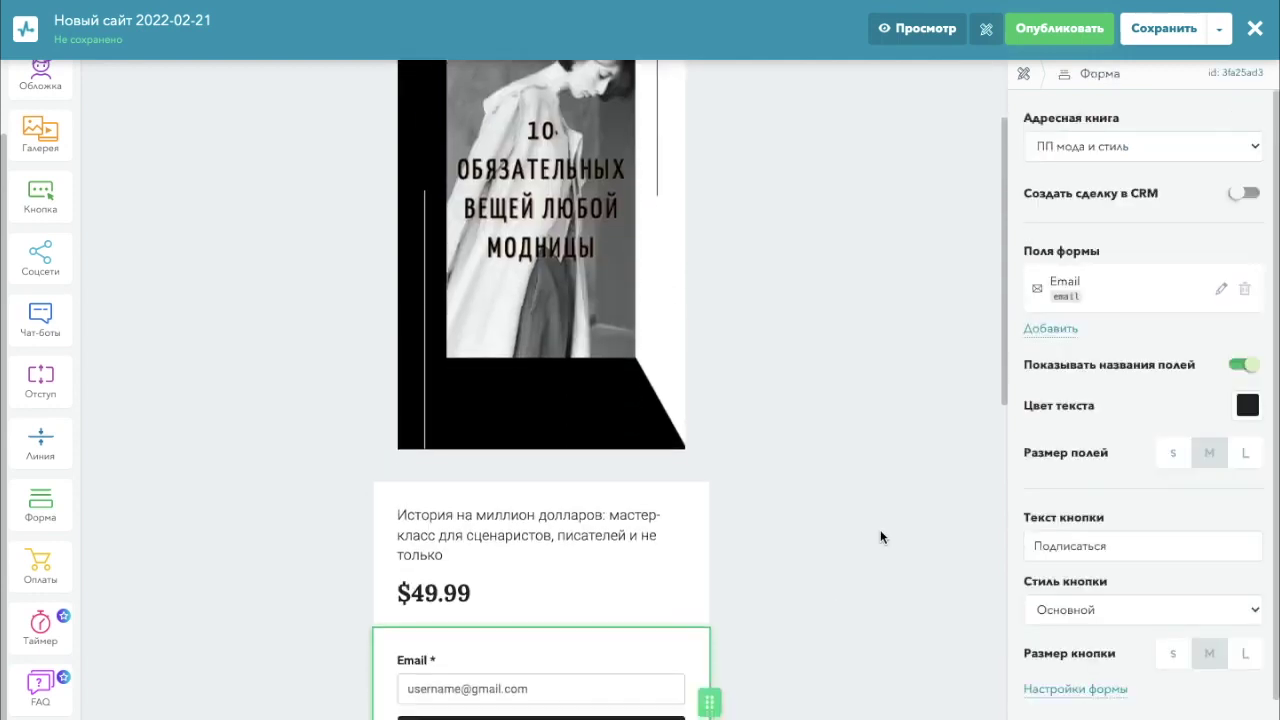
left_click(495, 273)
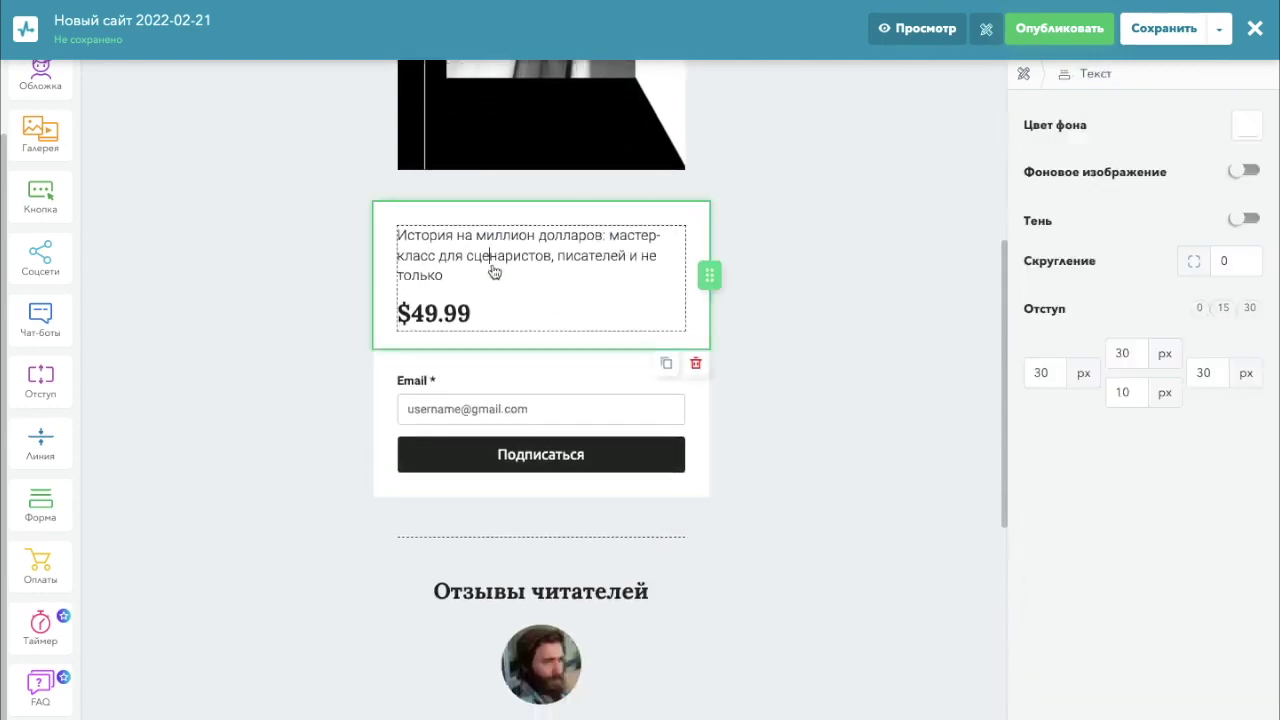
left_click(481, 316)
key("BackSpace")
key("BackSpace")
key("BackSpace")
key("BackSpace")
key("BackSpace")
key("BackSpace")
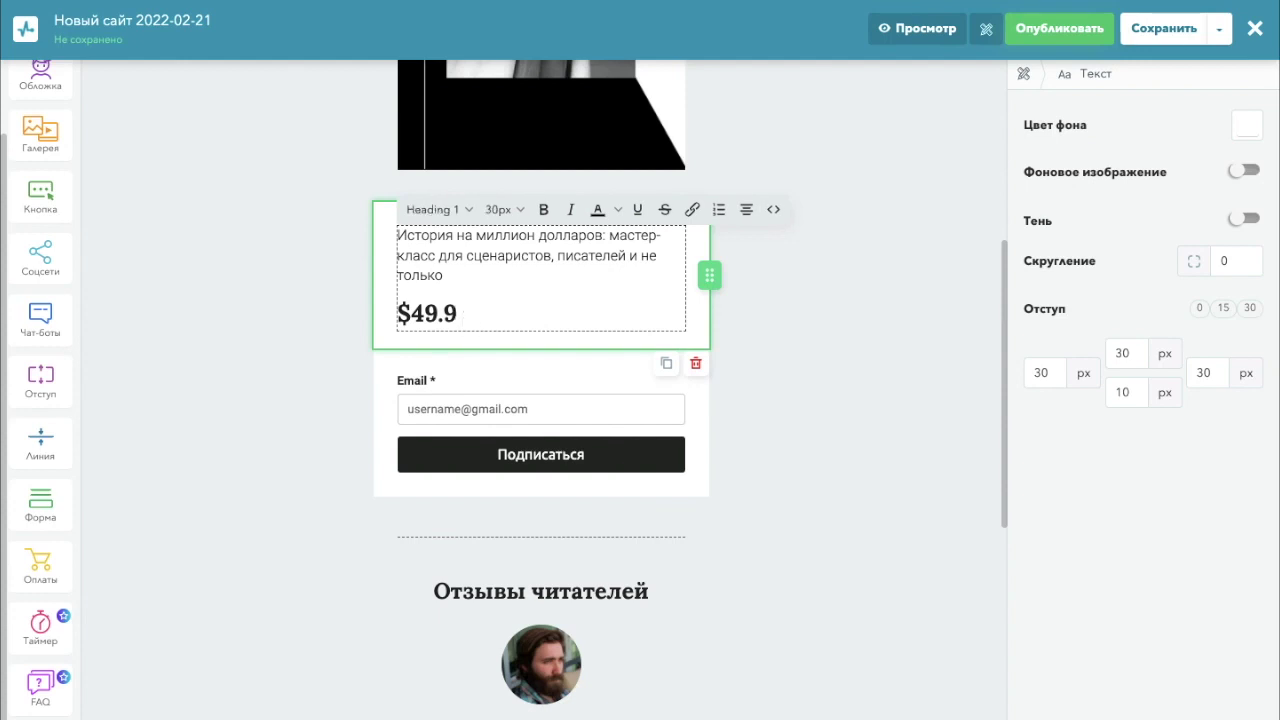
key("ctrl+a")
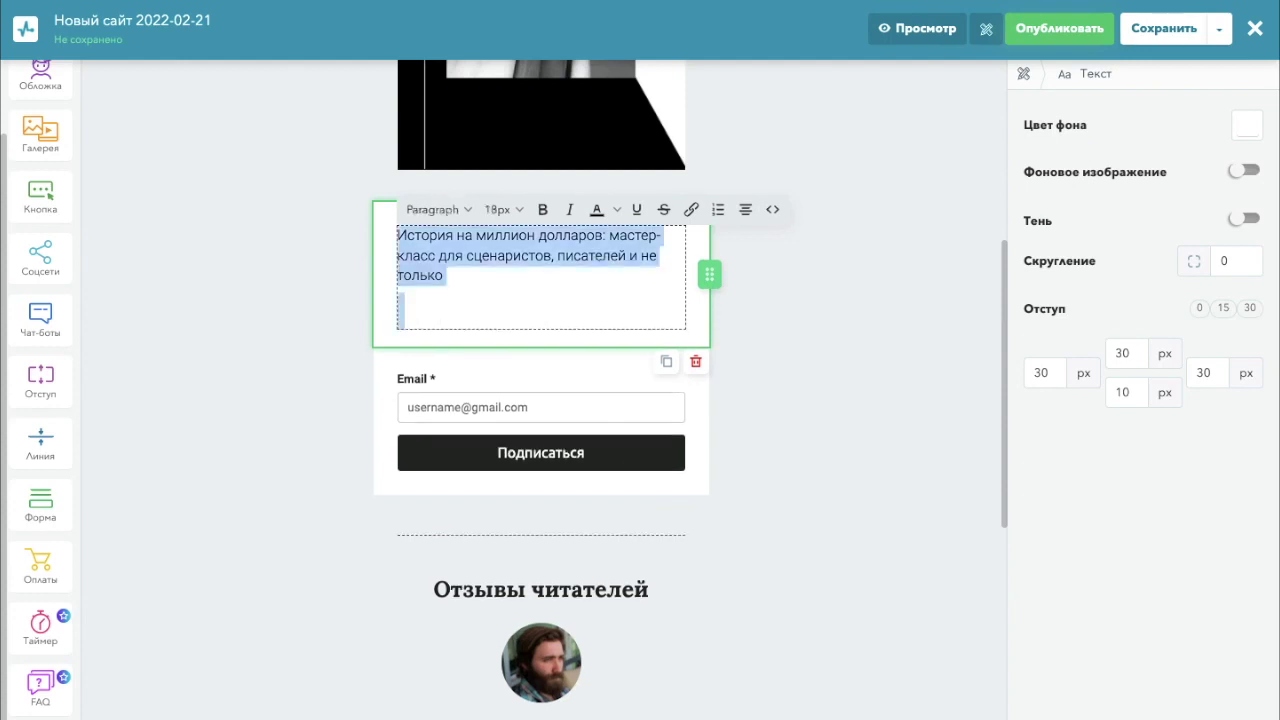
key("BackSpace")
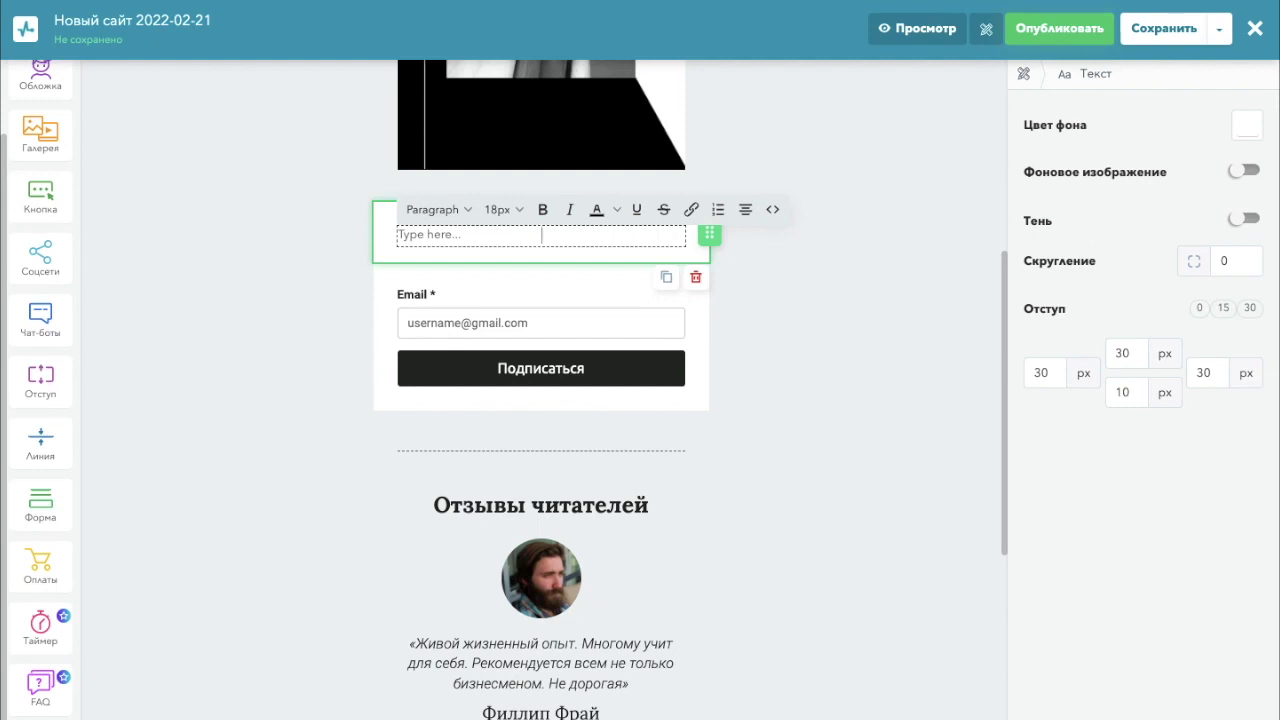
Write two left-aligned paragraphs: "Получите чек-лист по 10 оязательным вещам для модницы." and "В рассылке мы даем выжимку практичных советов, как выглядеть на миллион при минимуме затрат."
type("Получите чек-лист по 10 оязательным вещам для модницы. В рассылке мы даем выжимку практичных советов, как выглядеть на миллион при минимуме затрат.")
left_click(462, 290)
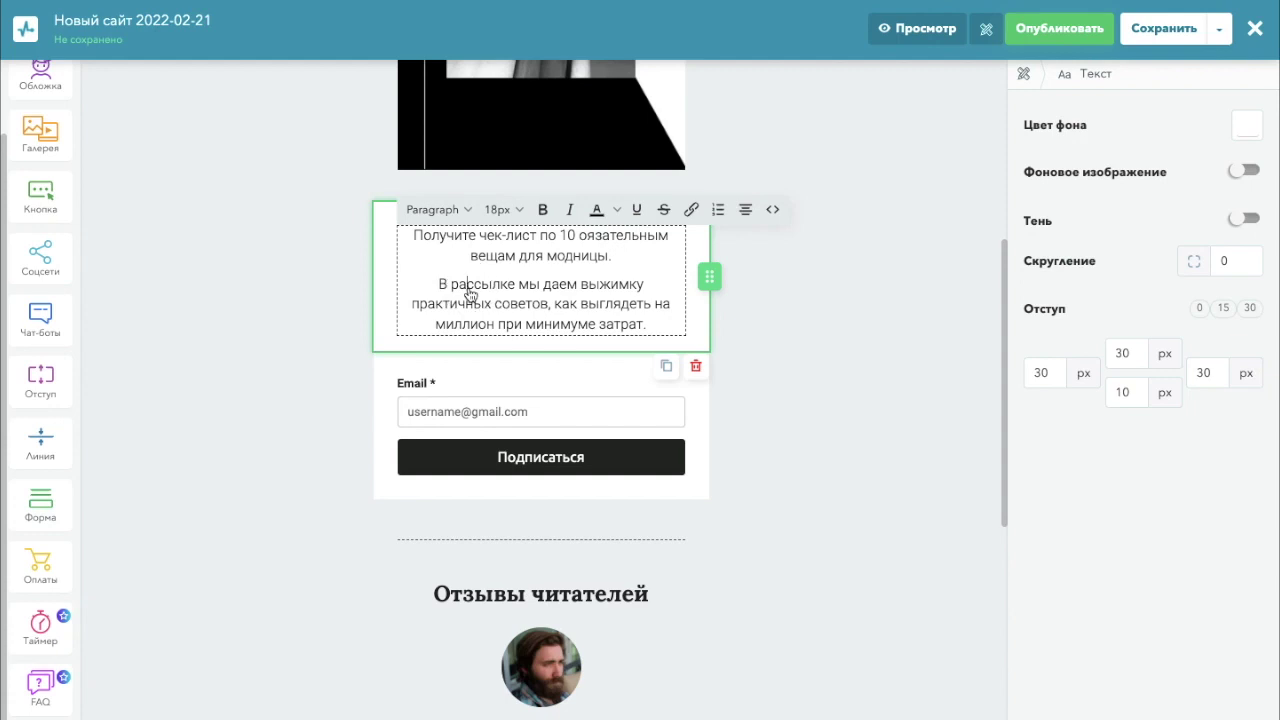
key("ctrl+a")
left_click(745, 210)
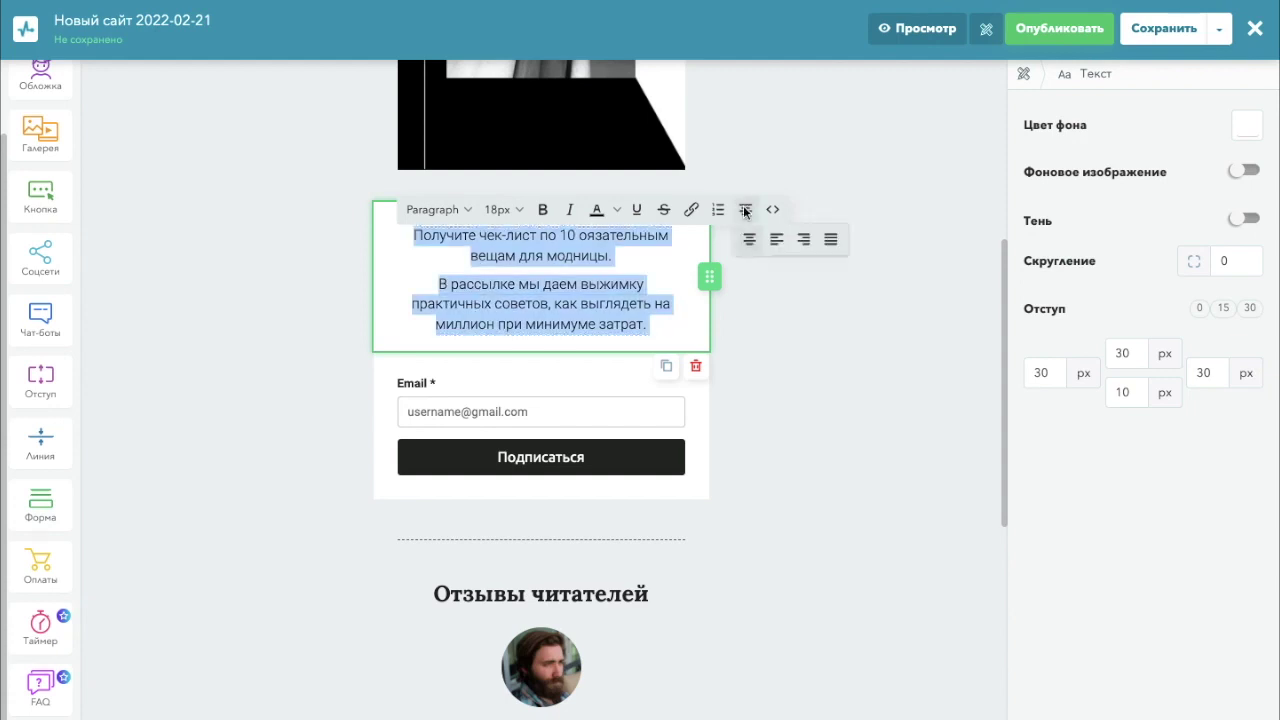
left_click(776, 240)
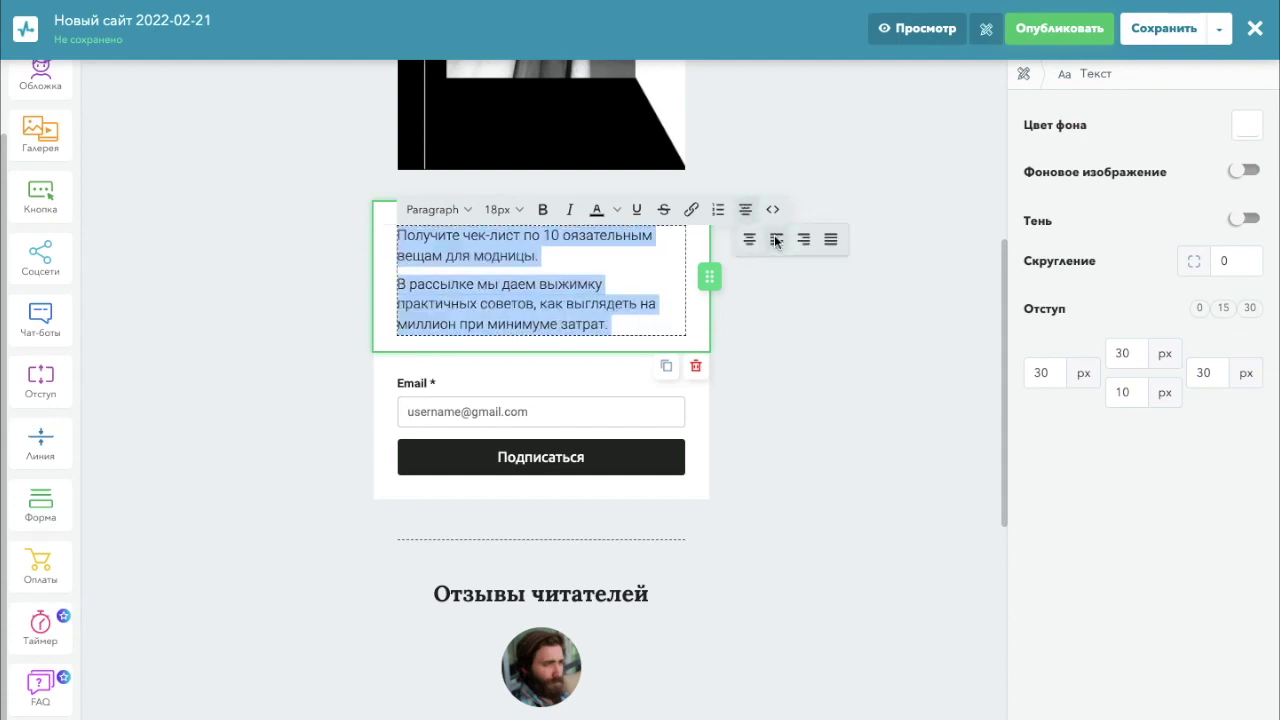
left_click(296, 302)
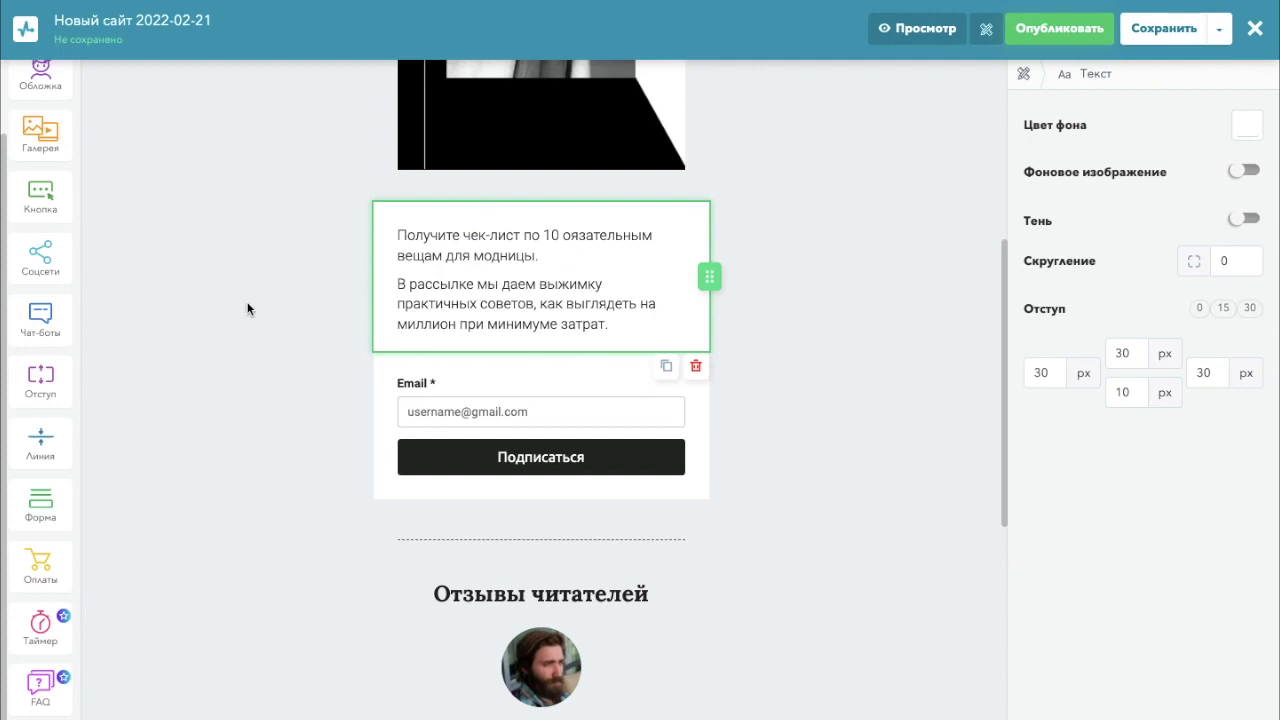
Review the subscription form's settings, including its address book, the CRM deal option and the form fields
scroll(248, 309, "up", 4)
scroll(248, 309, "down", 6)
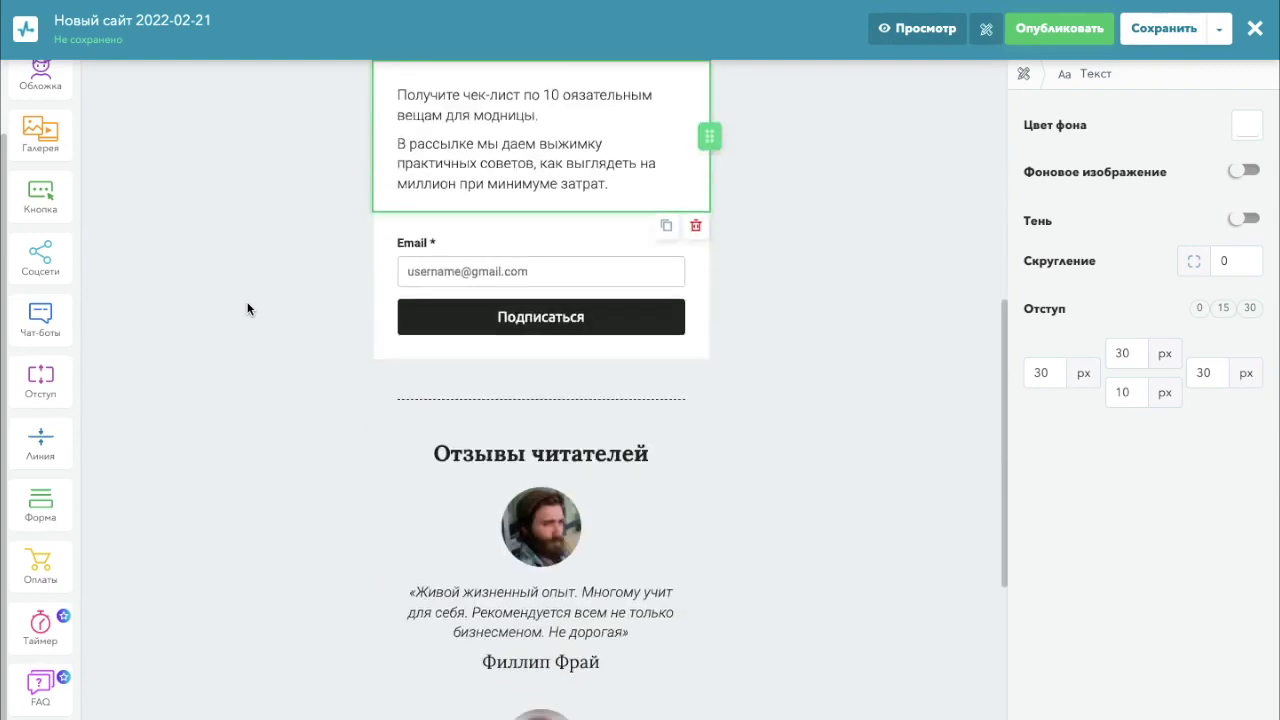
left_click(450, 252)
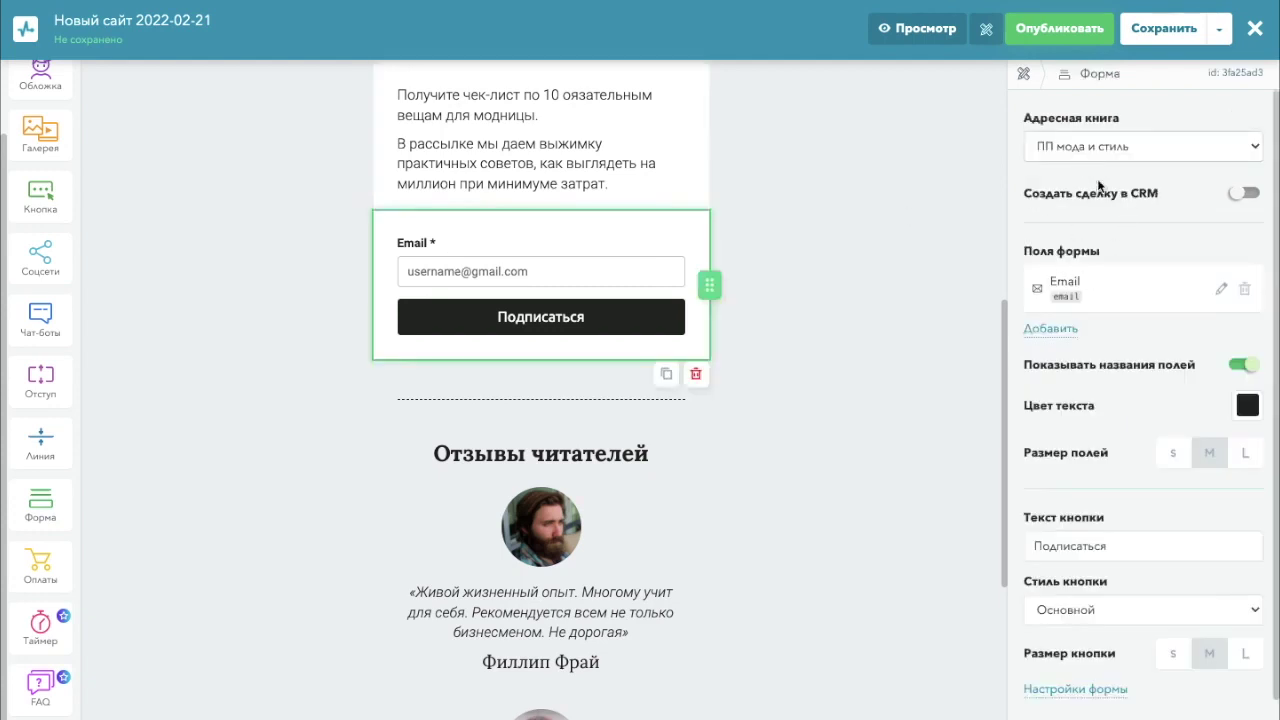
mouse_move(1083, 297)
scroll(1123, 351, "down", 1)
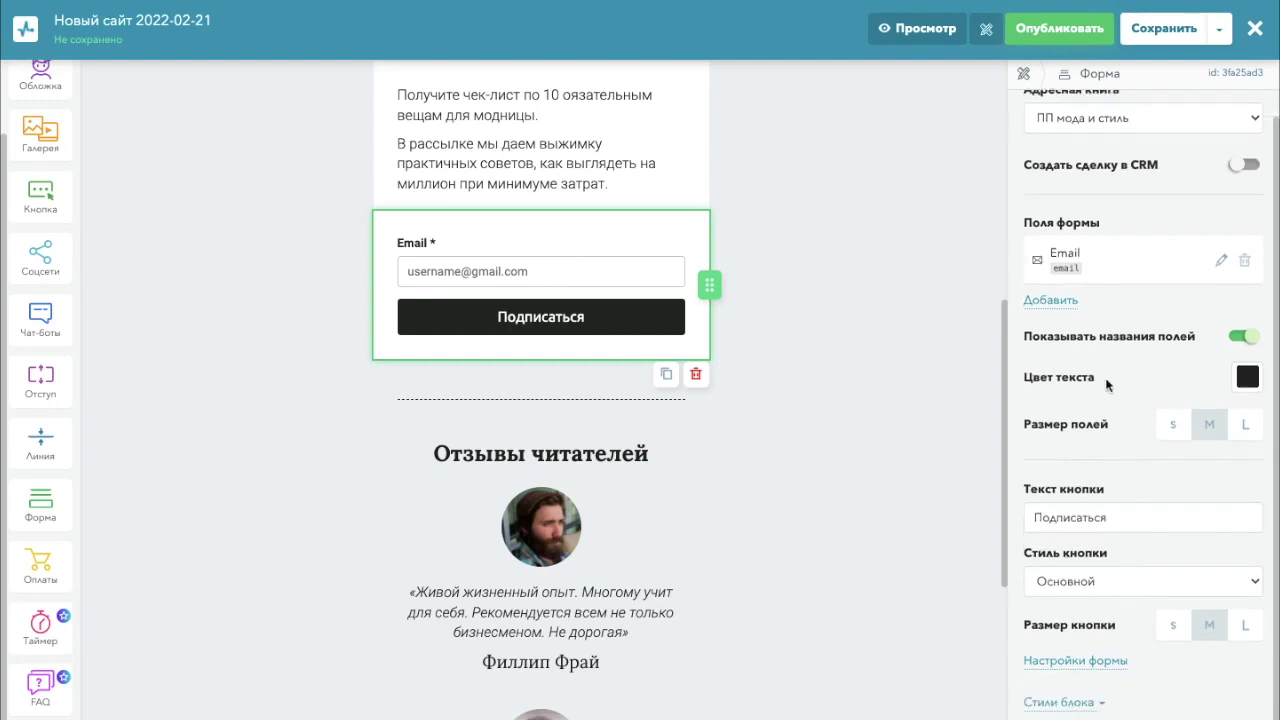
scroll(1100, 370, "up", 1)
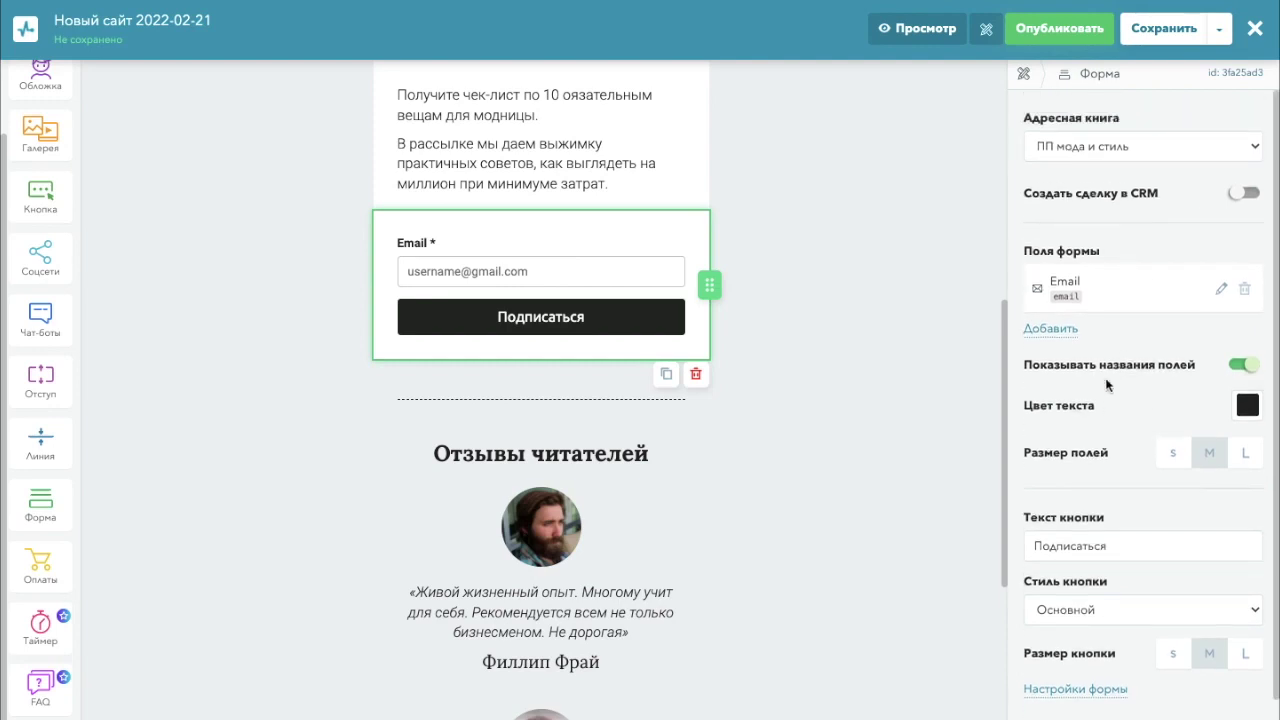
double_click(1146, 193)
scroll(1089, 221, "down", 1)
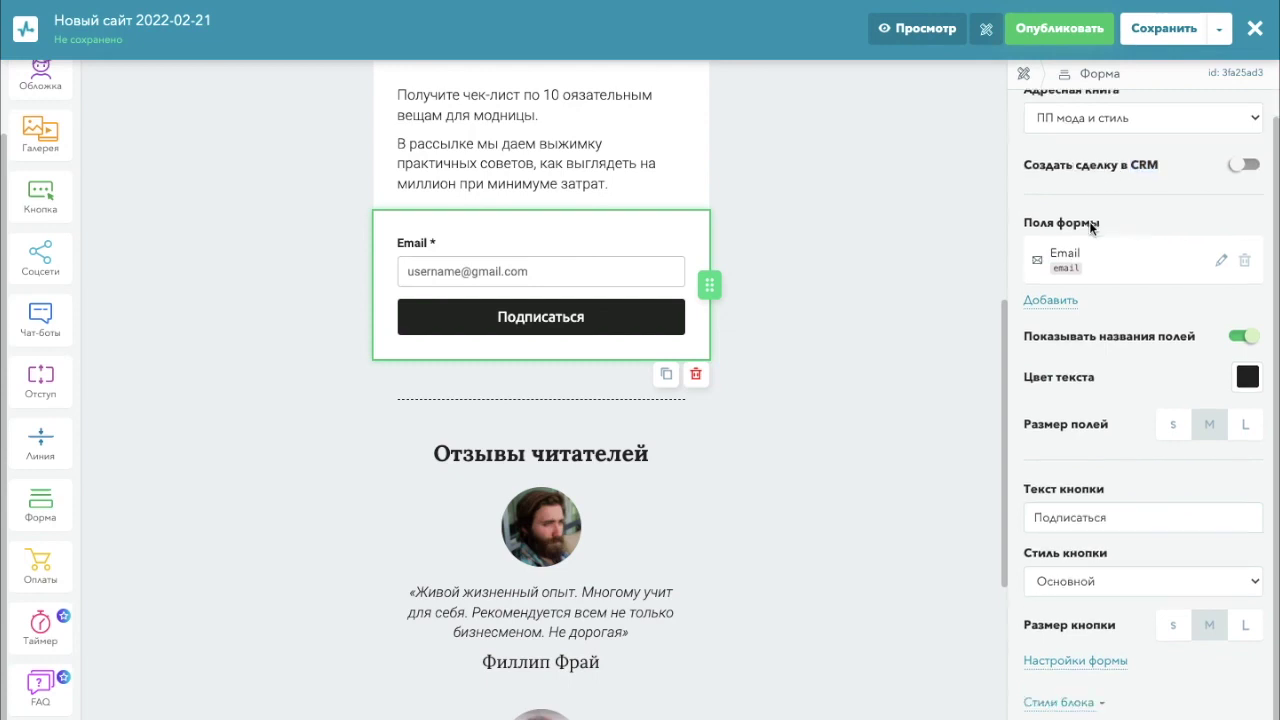
Rename the Email field of the subscription form as "Укажите почту"
left_click(1148, 262)
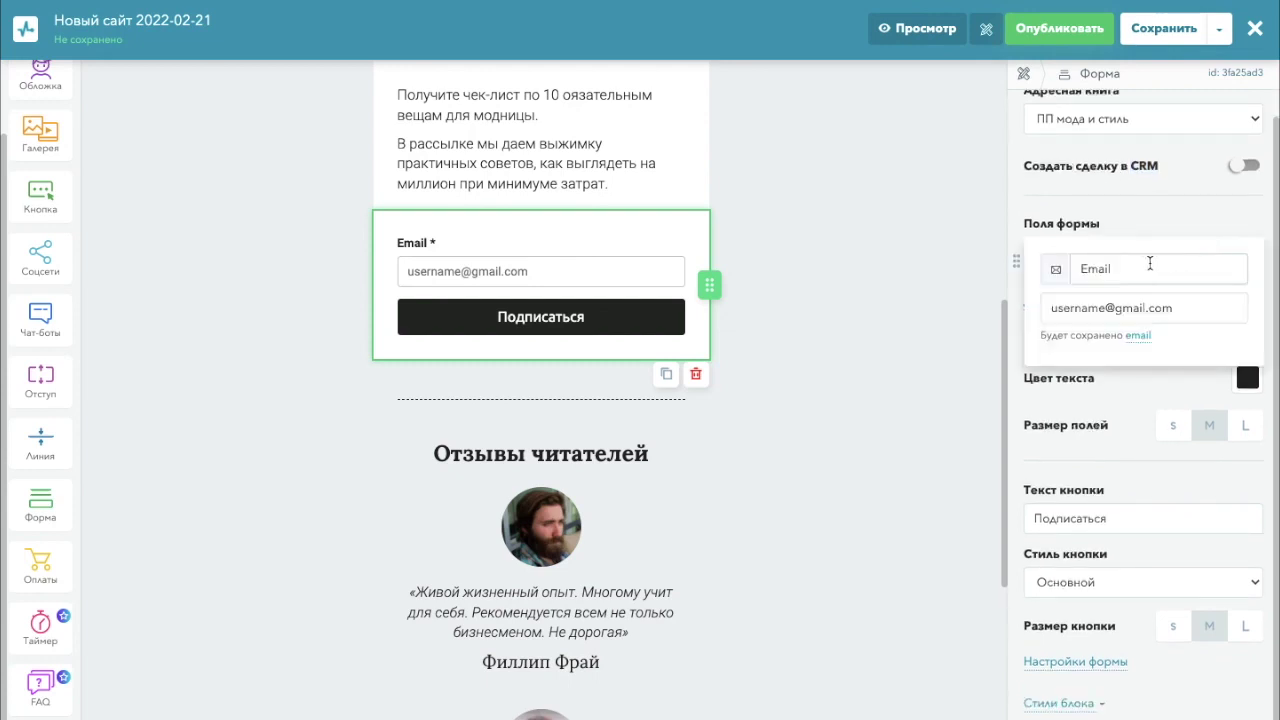
left_click(1123, 270)
double_click(1126, 272)
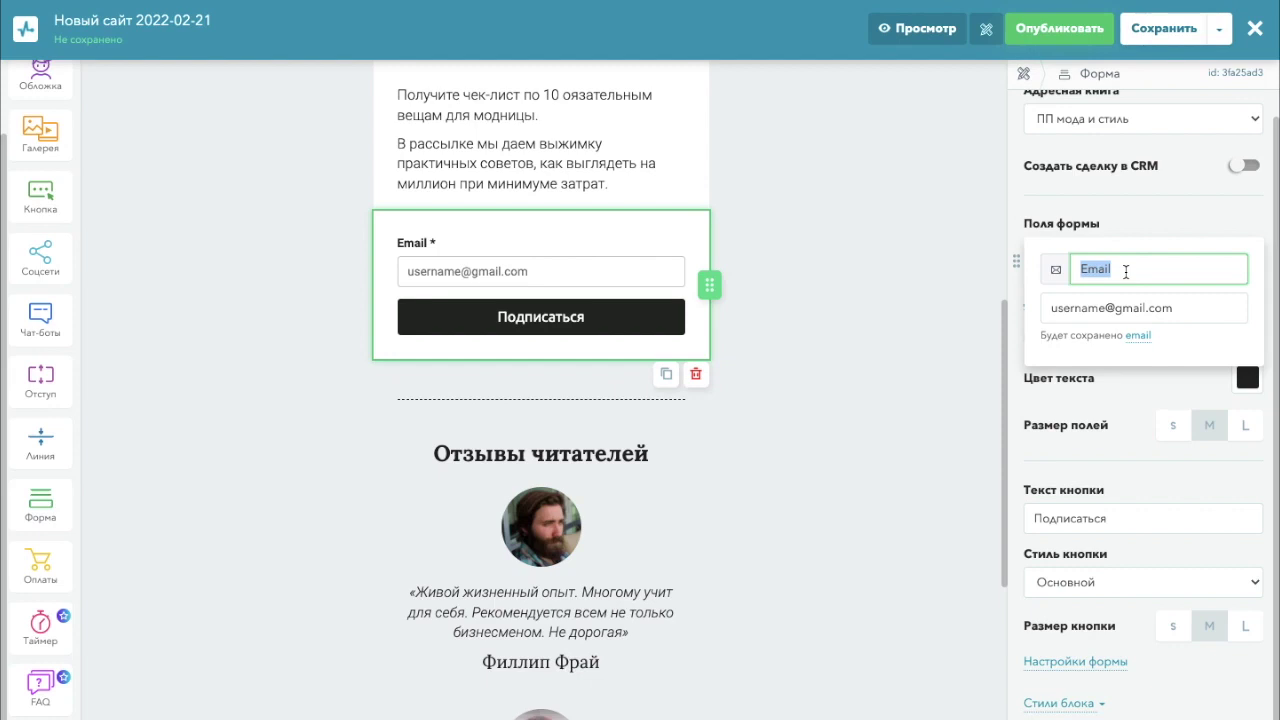
type("Укажите почту")
left_click(913, 260)
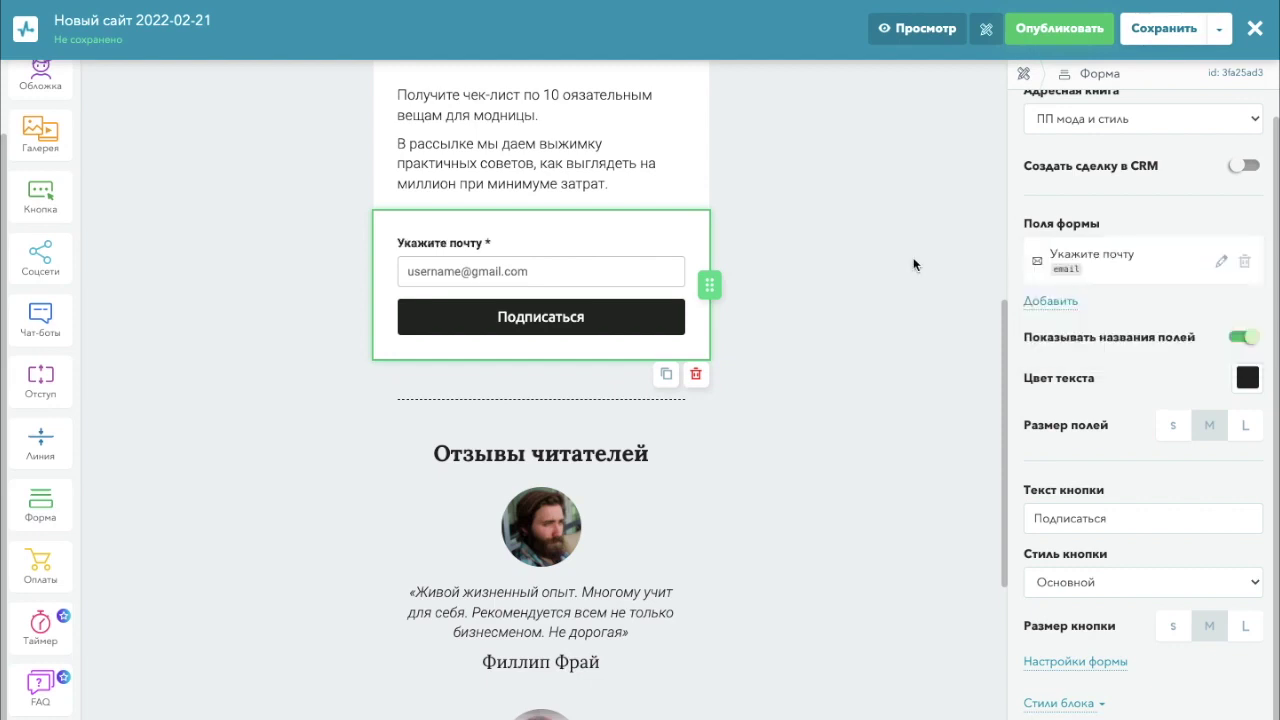
Extend the reviews heading to read "Отзывы читателей нашей рассылки"
scroll(913, 260, "down", 1)
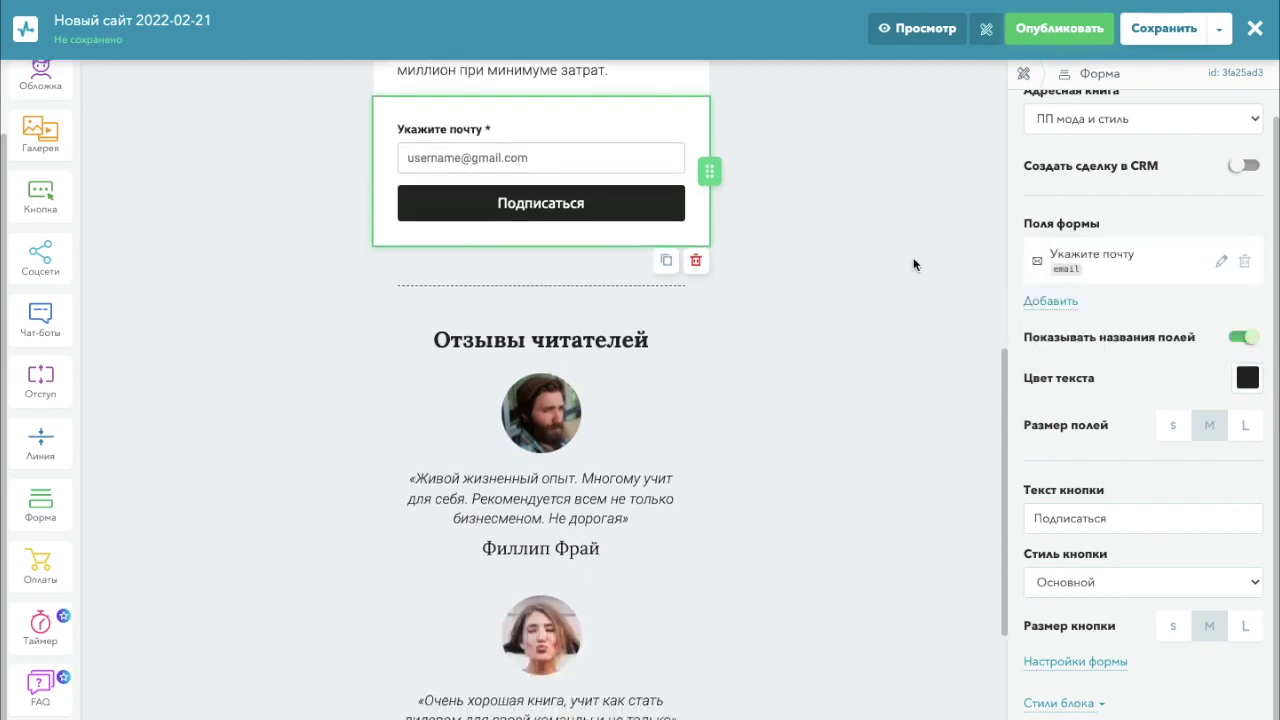
left_click(536, 342)
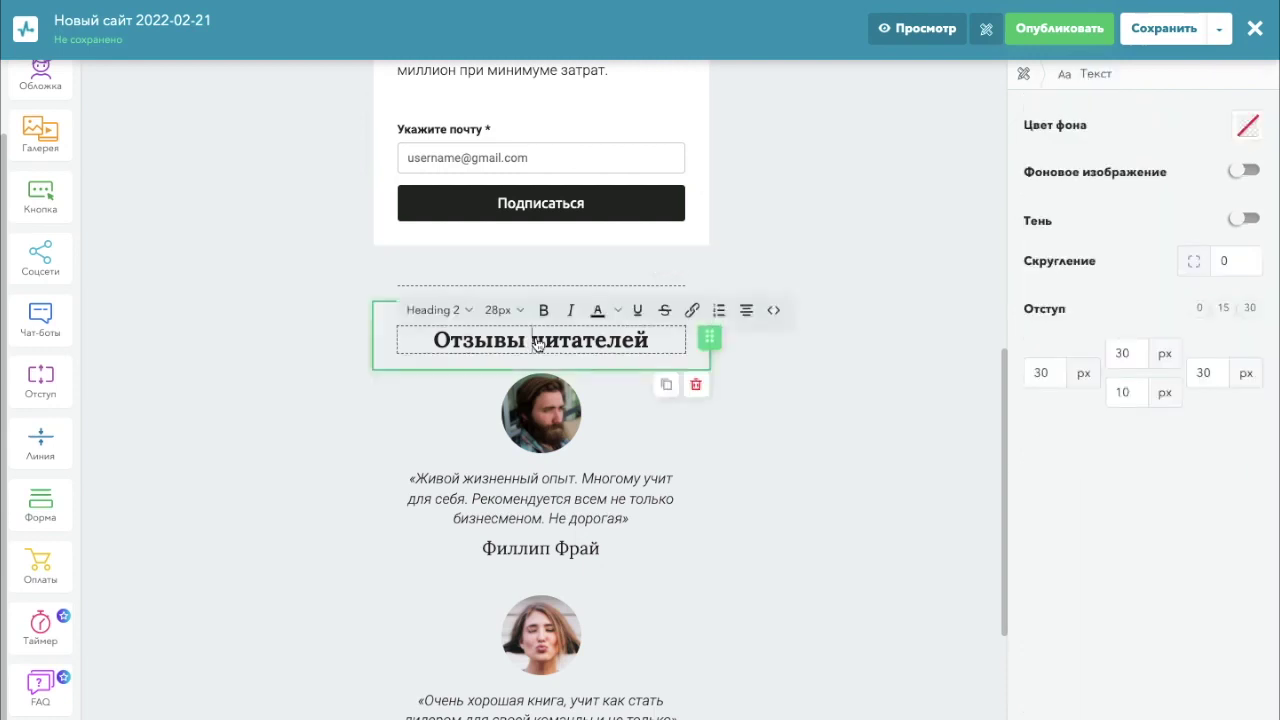
left_click(651, 339)
type("нашей рассылки")
Examine the avatars and quote texts of the two reader reviews below the heading
scroll(646, 349, "down", 2)
left_click(543, 272)
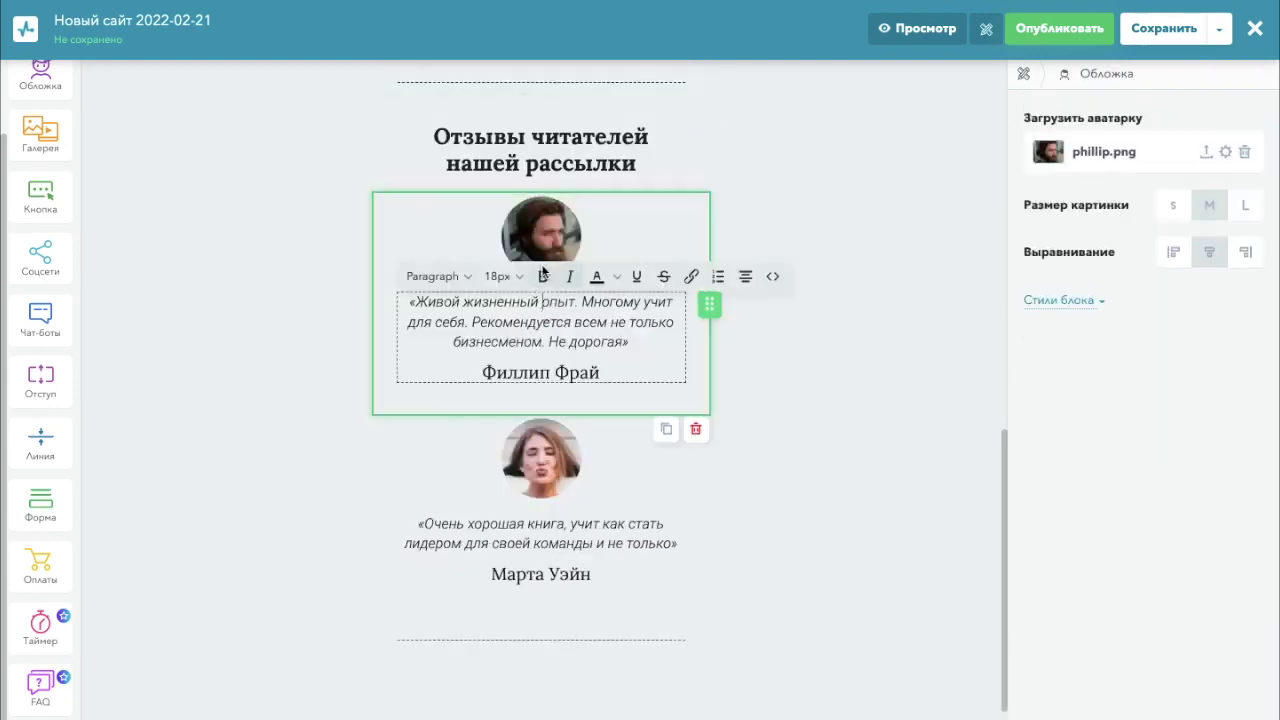
left_click(537, 234)
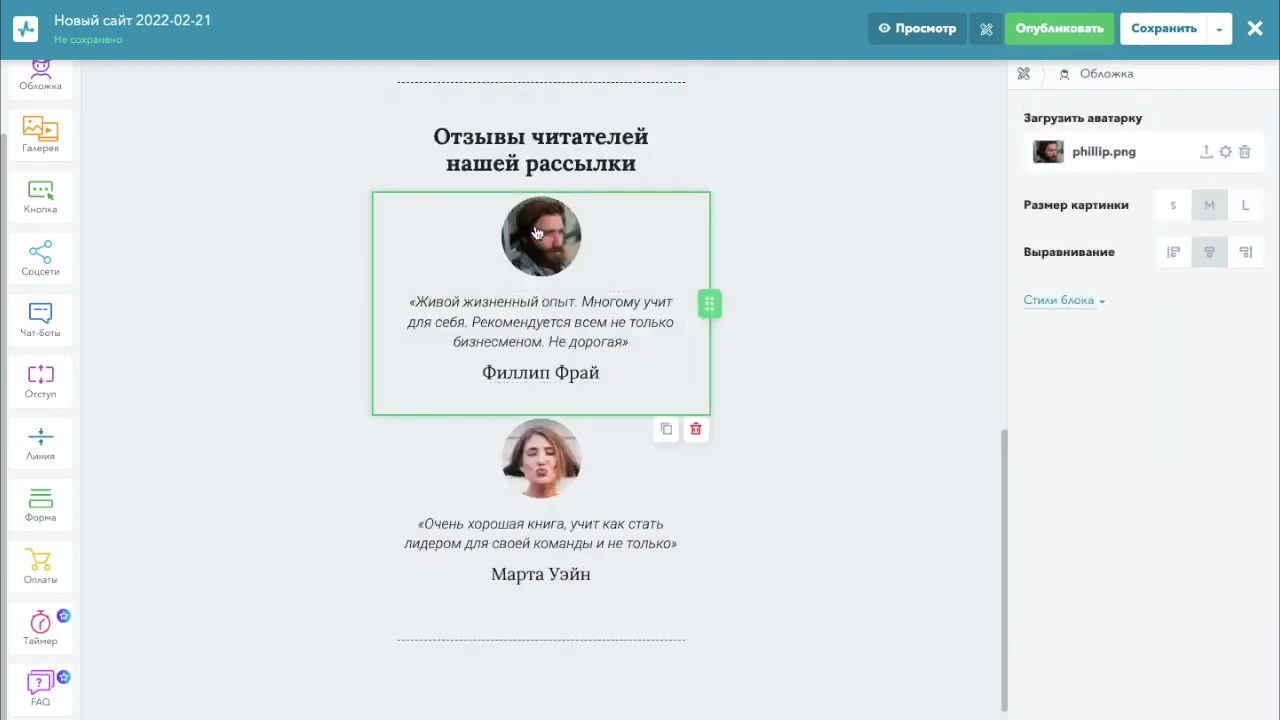
left_click(493, 348)
left_click(433, 306)
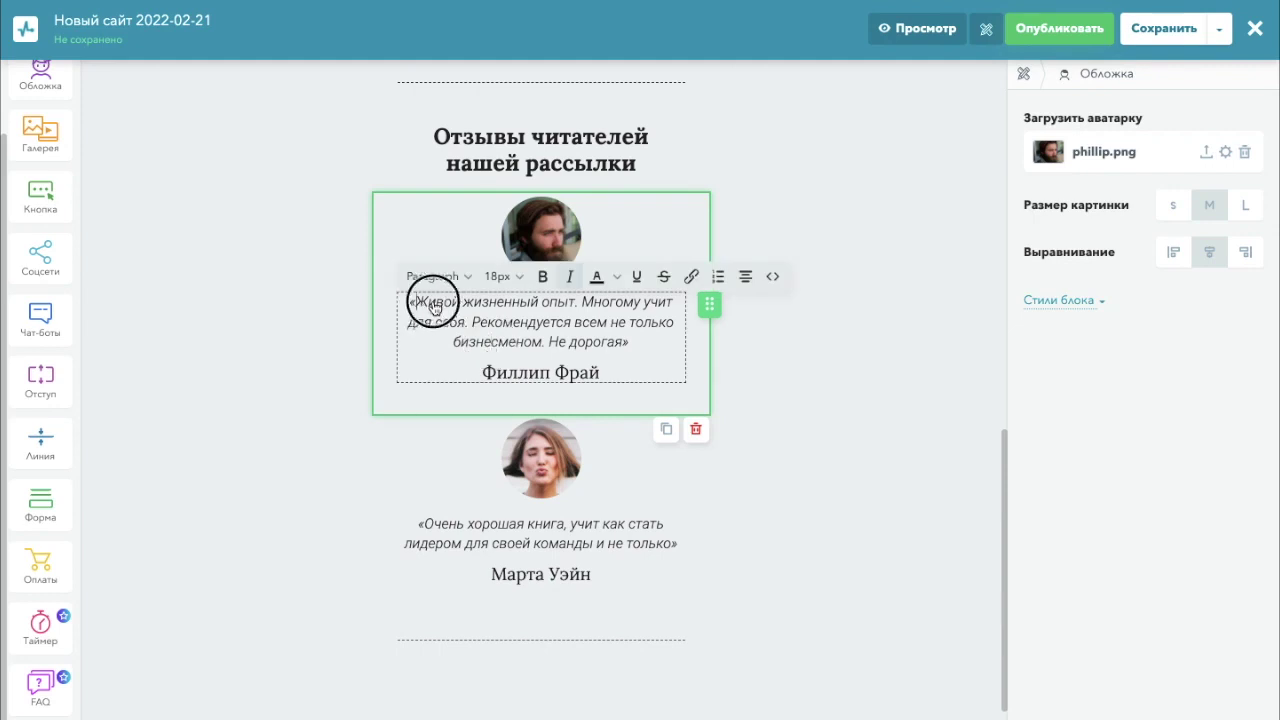
left_click_drag(433, 306, 617, 338)
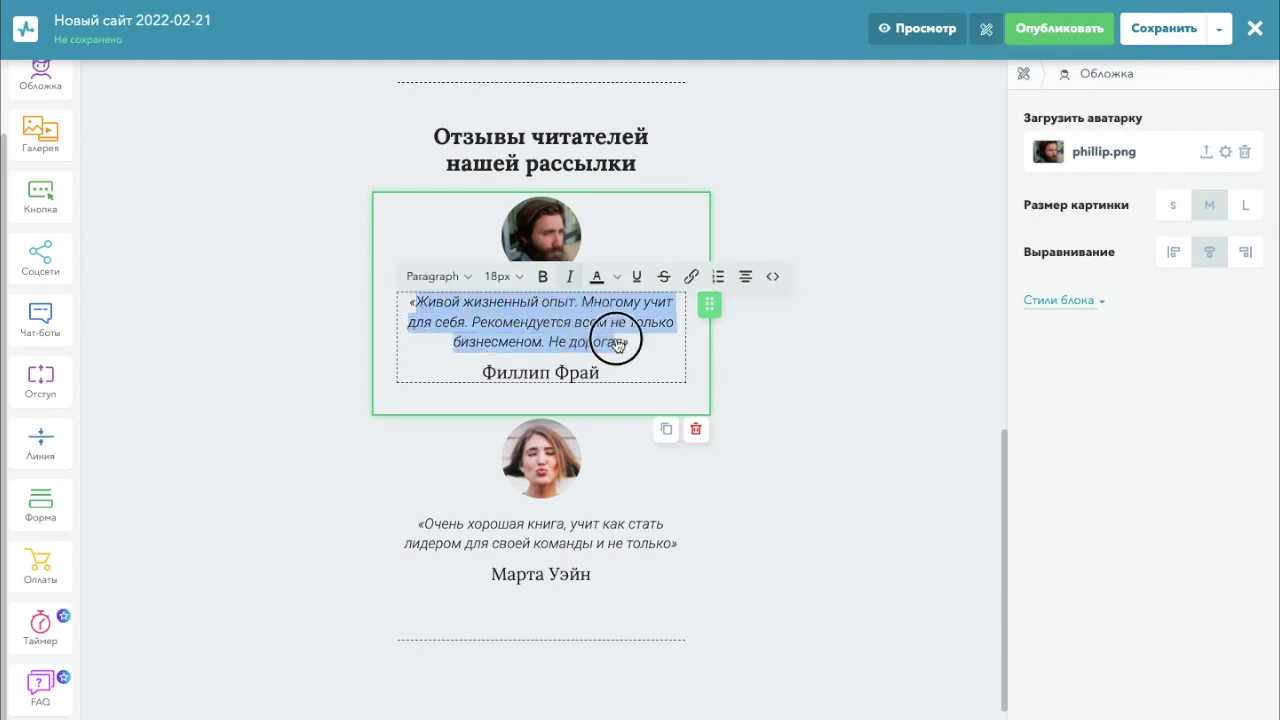
left_click(860, 349)
scroll(860, 349, "down", 1)
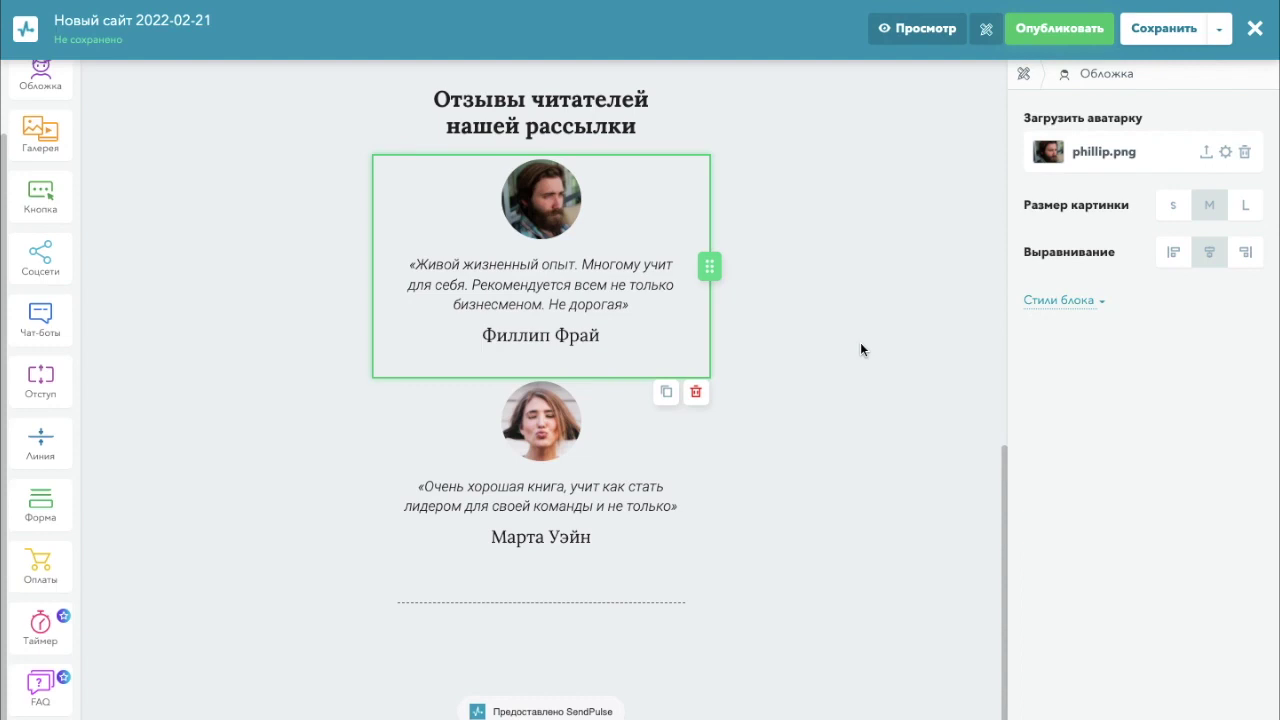
left_click(512, 436)
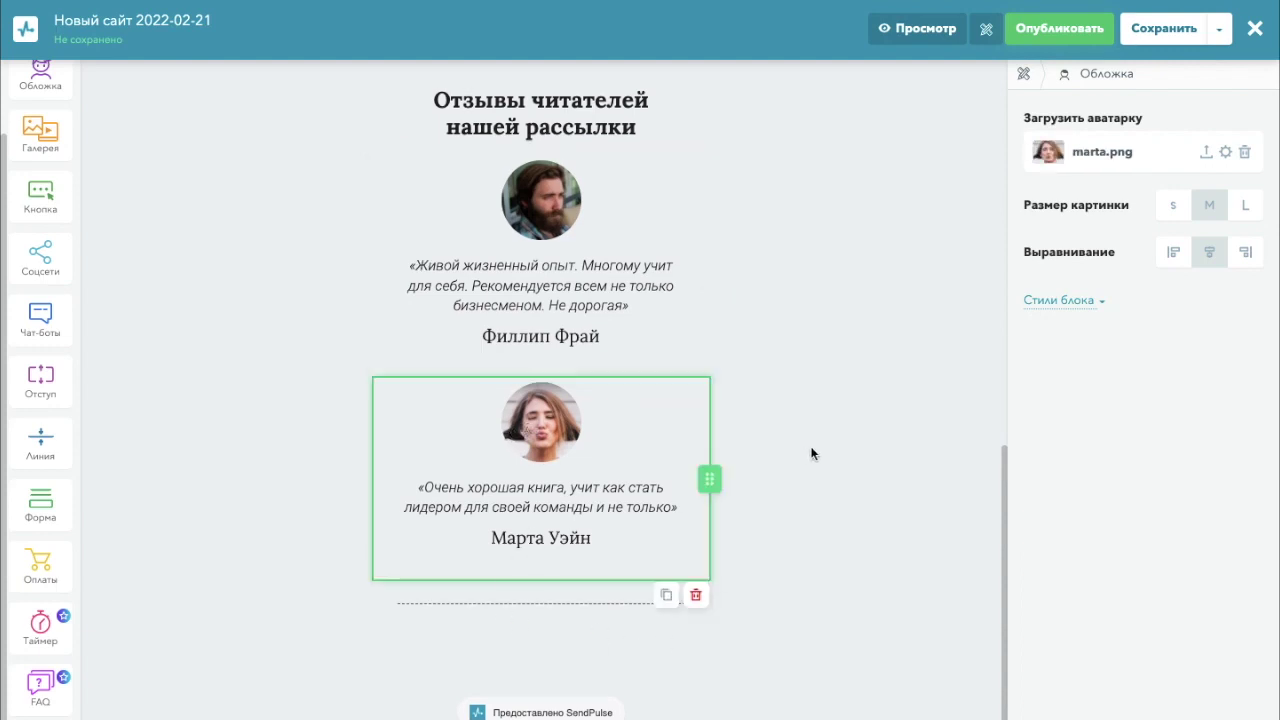
Start publishing the page and name the site "Чек-лист 10 обязательных вещей для модницы"
scroll(811, 453, "up", 10)
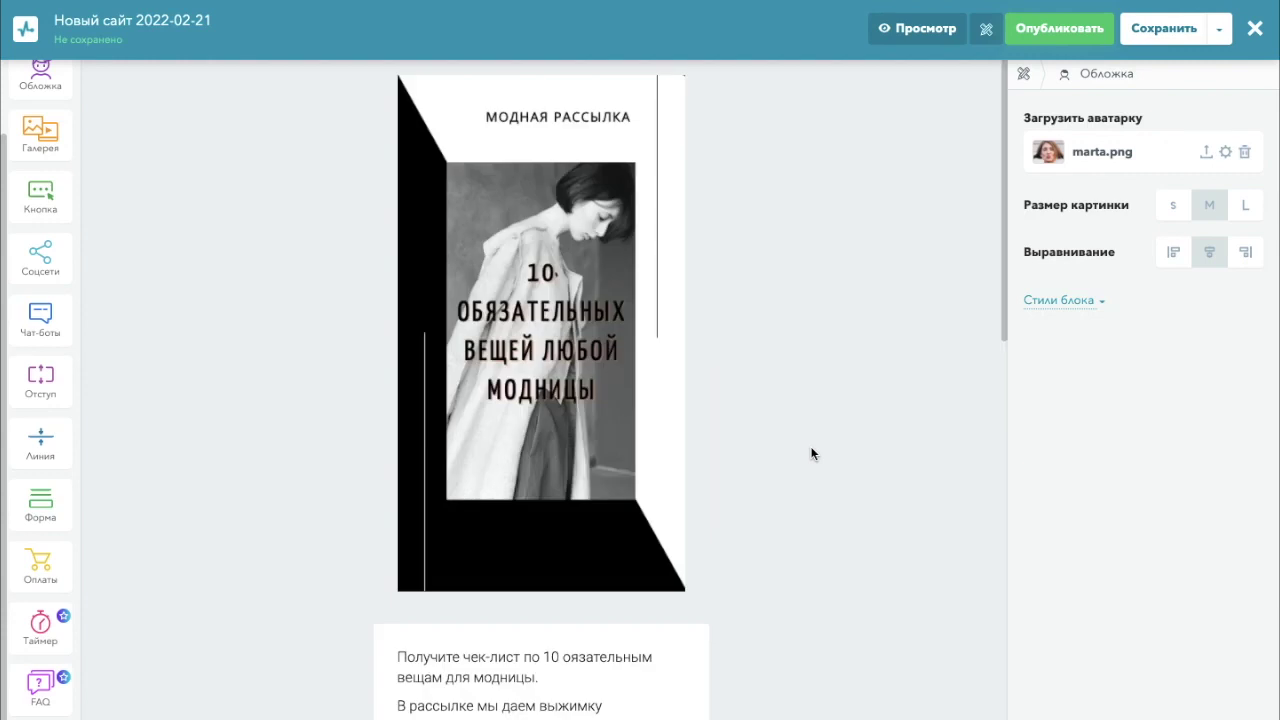
left_click(1051, 30)
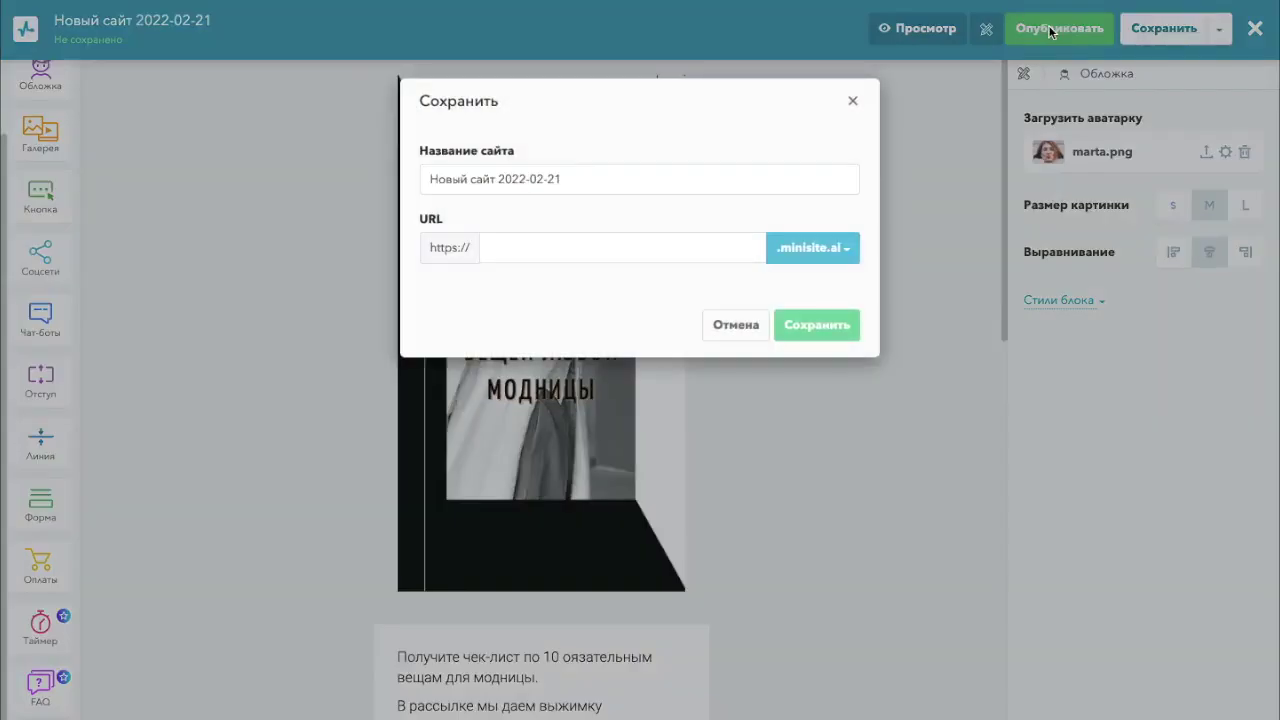
type("Чек-лист 10 вещей люб")
key("BackSpace")
key("BackSpace")
key("BackSpace")
type("дл")
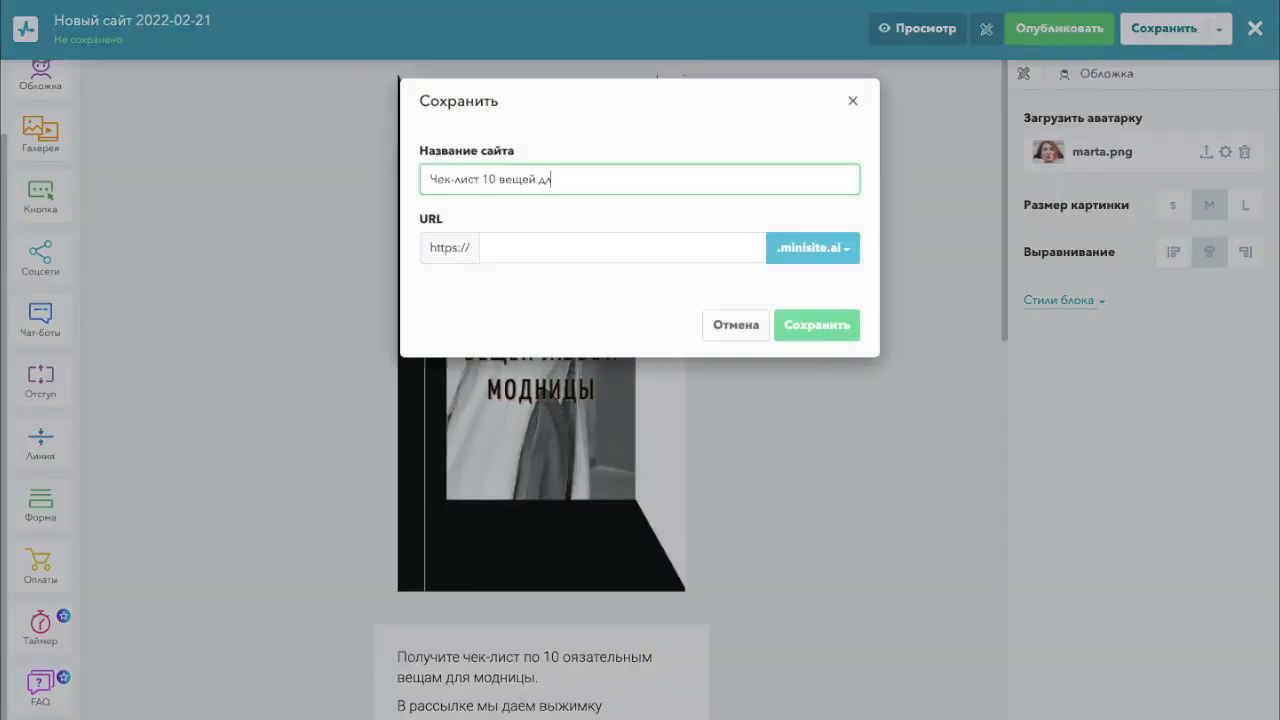
left_click(497, 180)
type("об")
Set the site's URL to "style" on the .pulse.is domain and save the site
left_click(536, 246)
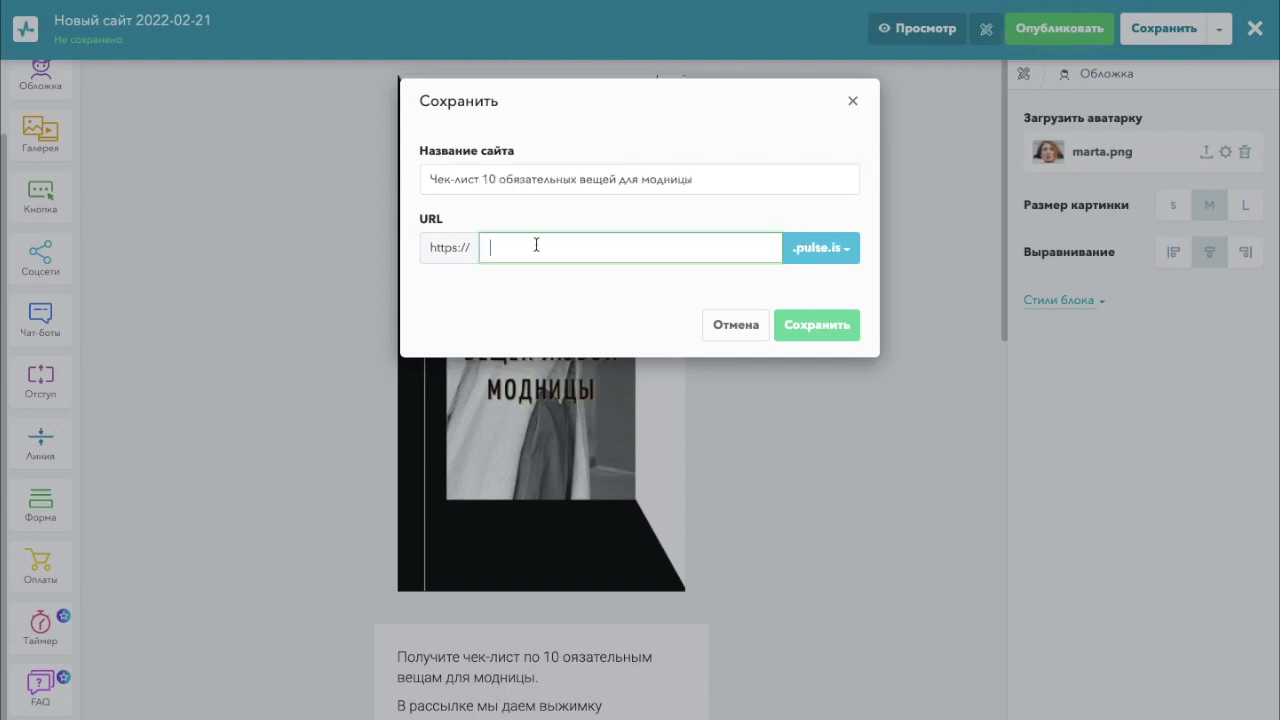
type("style")
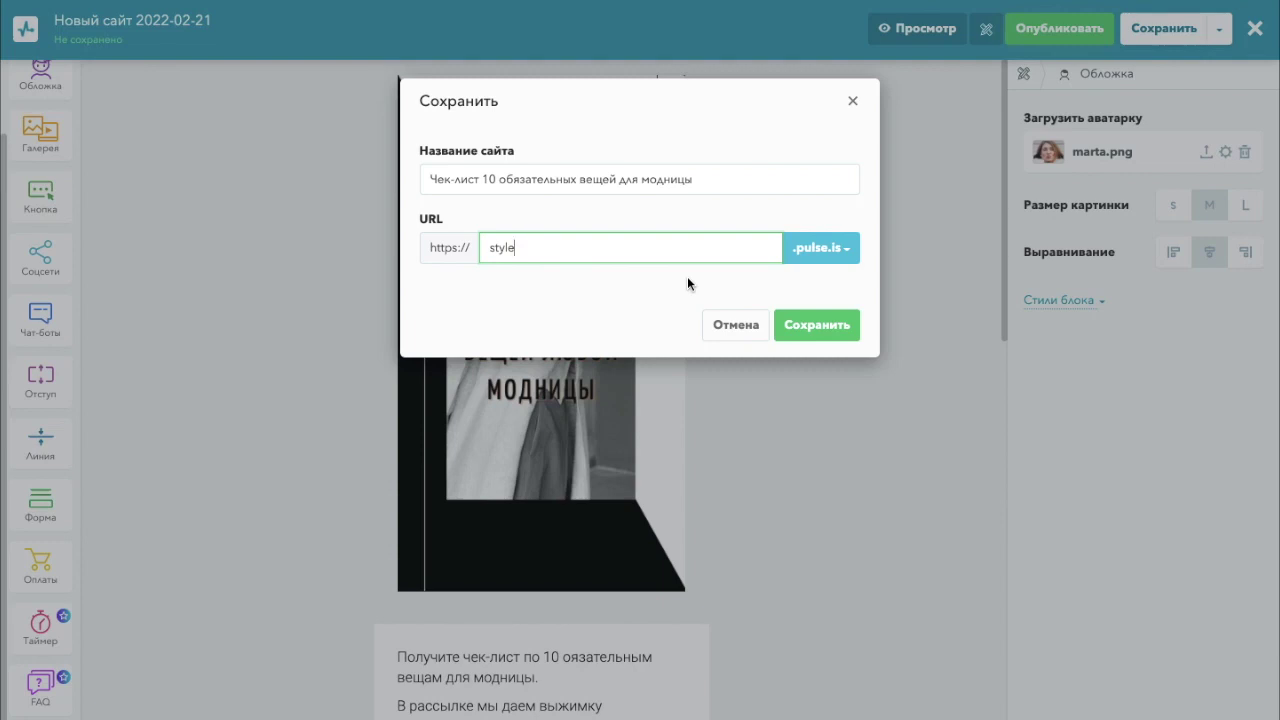
left_click(810, 329)
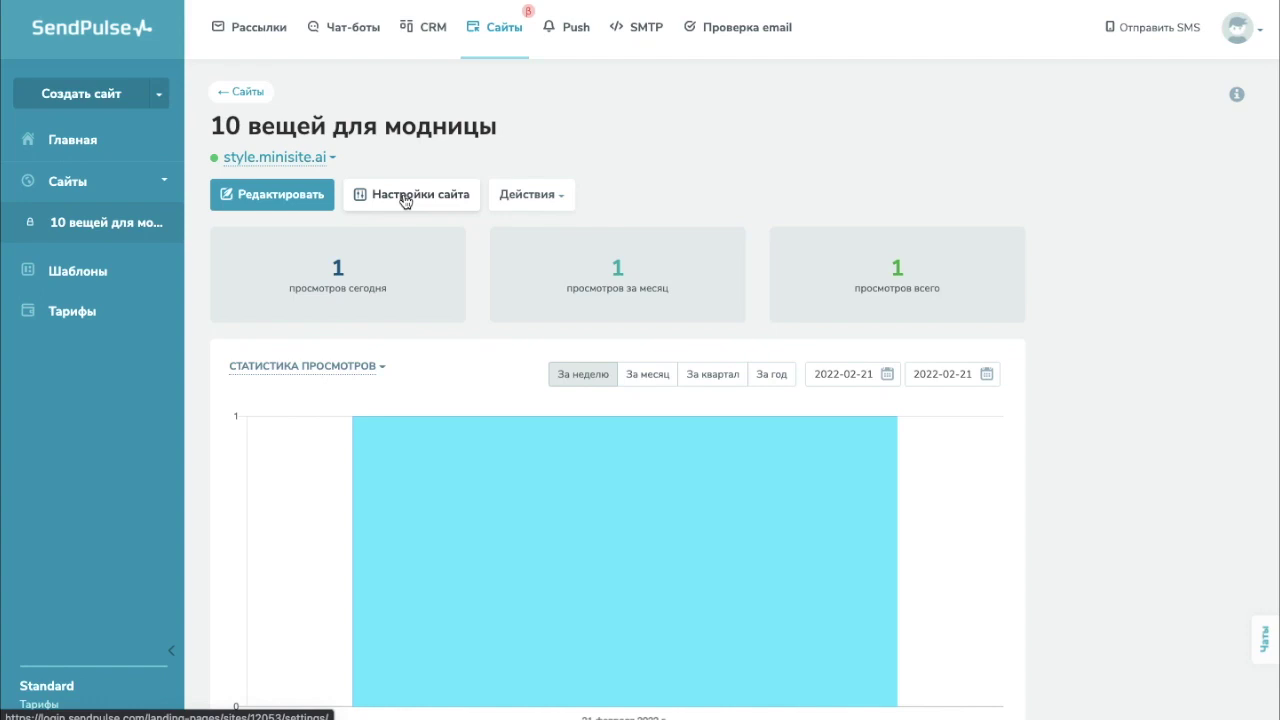
Turn off the SendPulse logo in the footer in the settings of the site "10 вещей для модницы" and save them
left_click(405, 196)
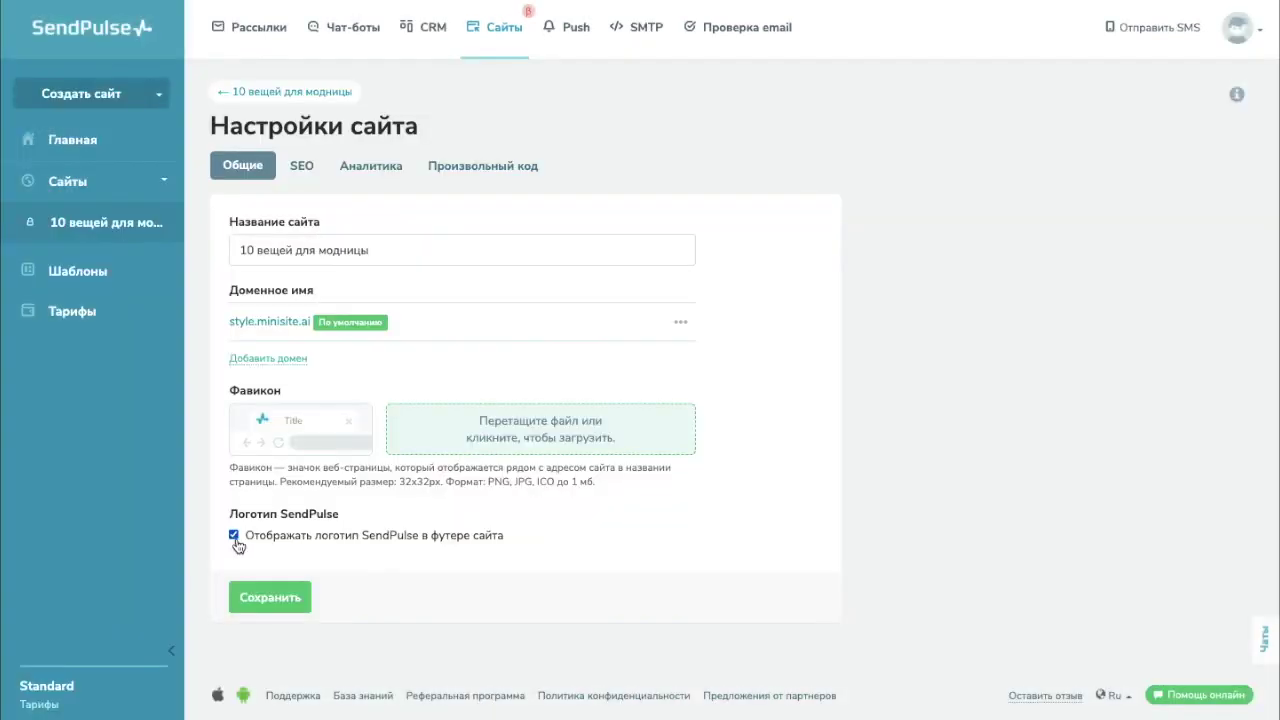
left_click(235, 538)
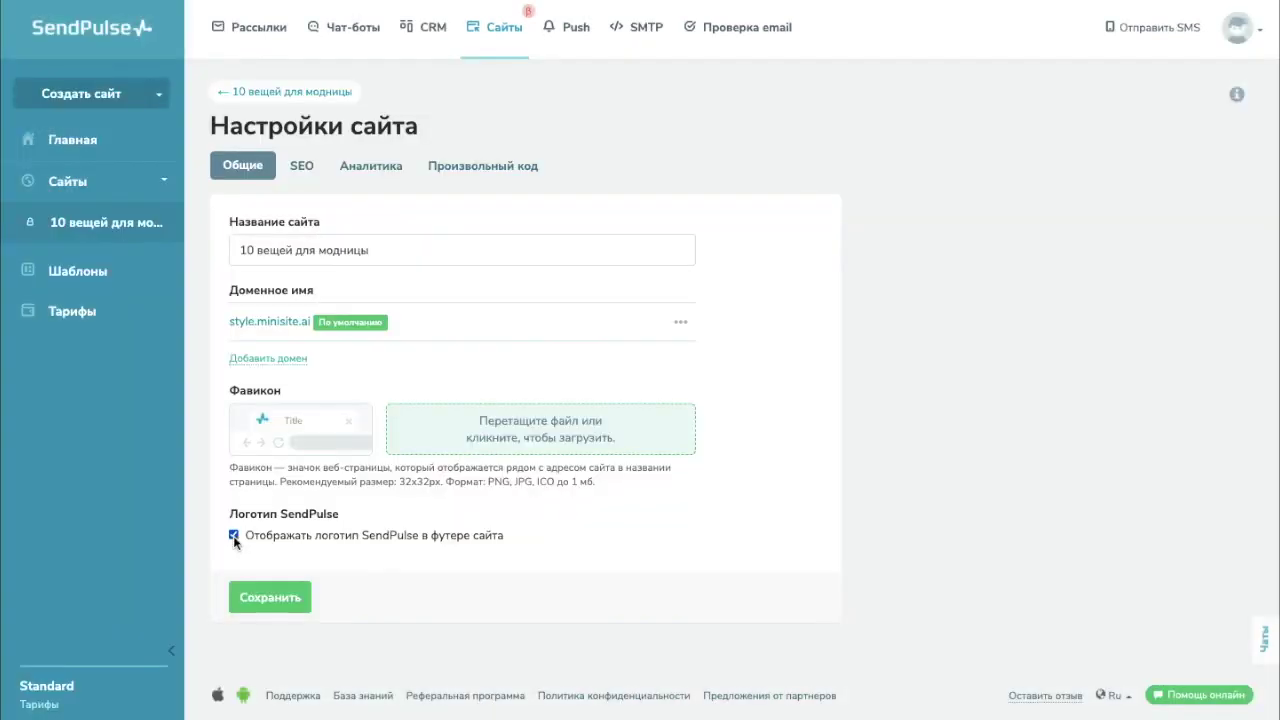
left_click(270, 598)
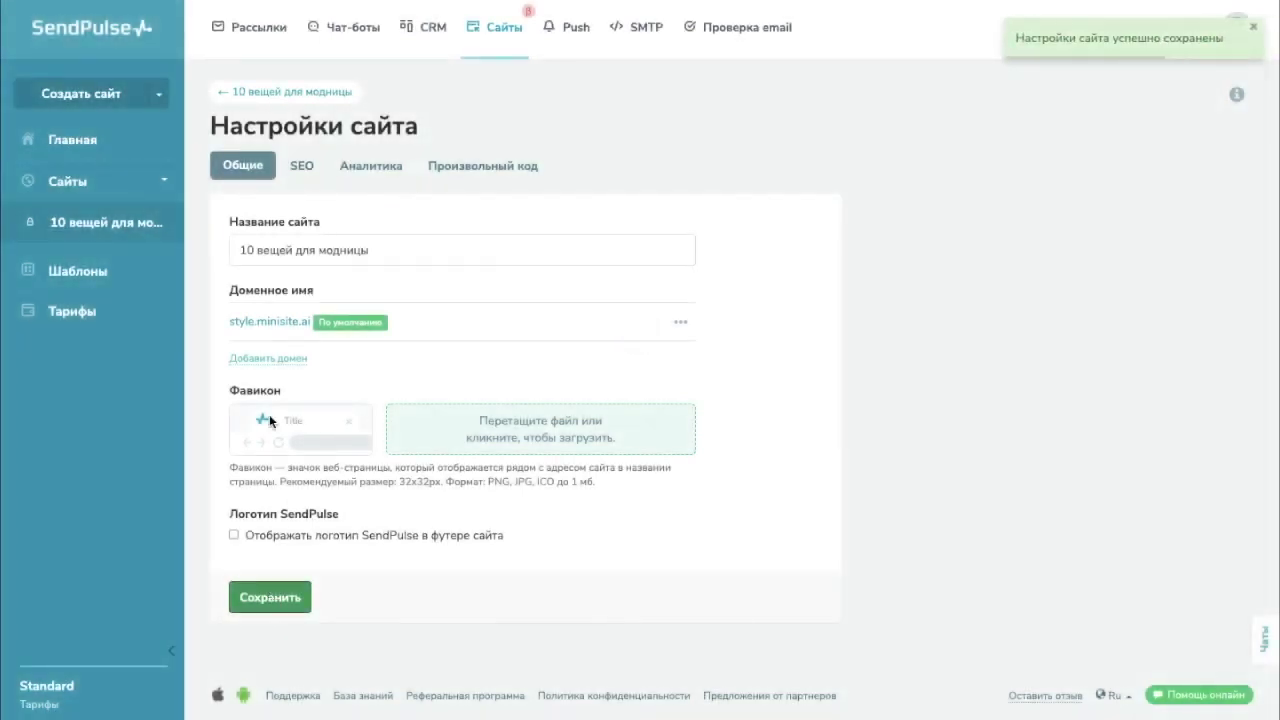
Copy the link address of style.minisite.ai and open the published page in Safari
right_click(272, 324)
key("super+c")
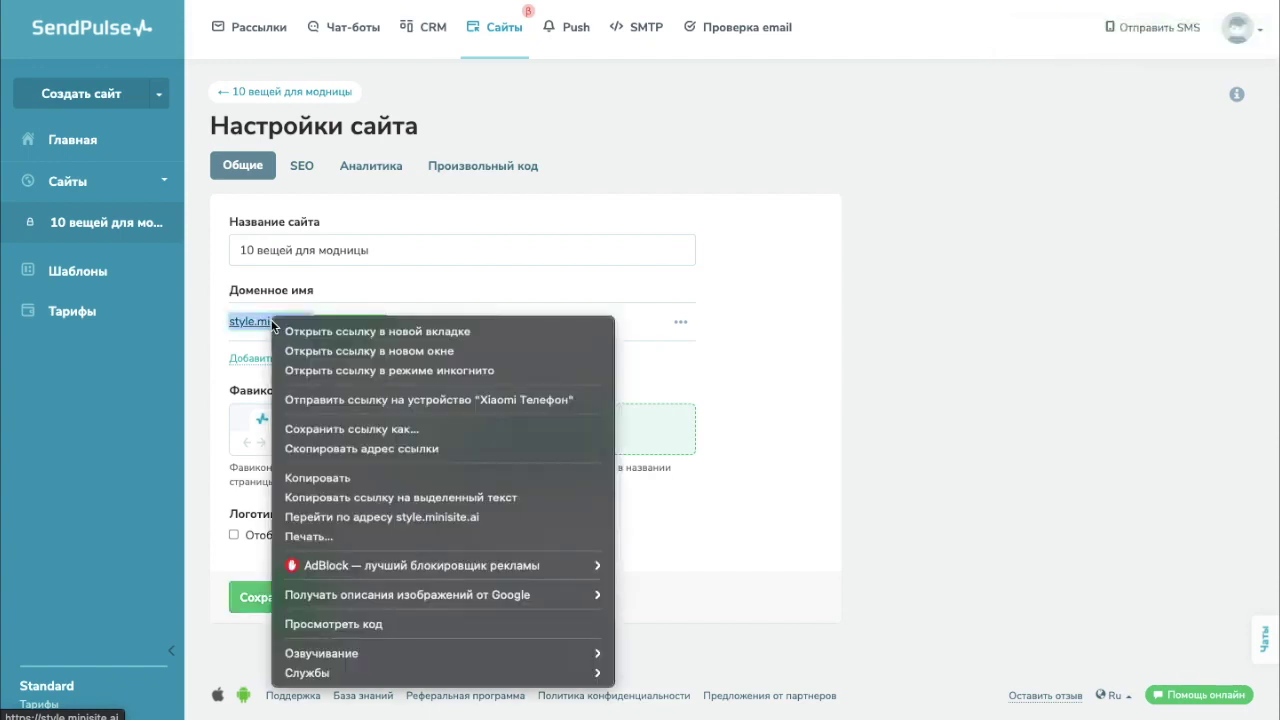
left_click(337, 448)
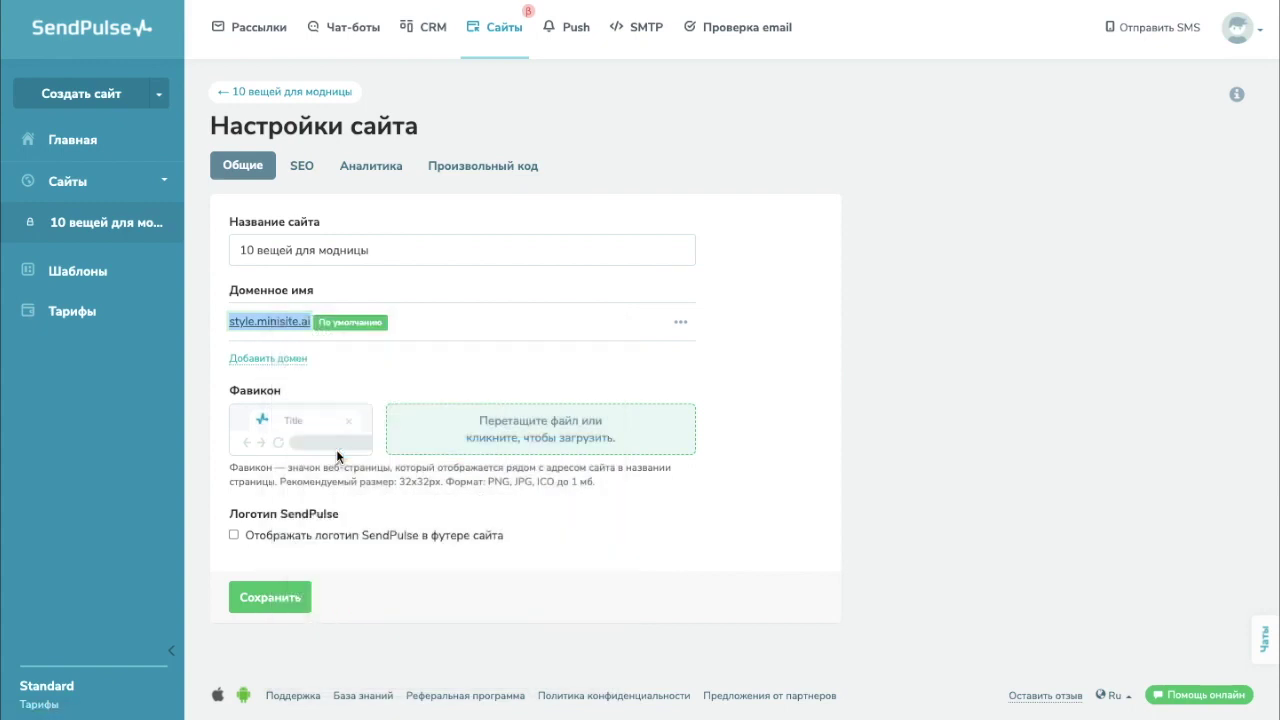
key("F11")
left_click(397, 686)
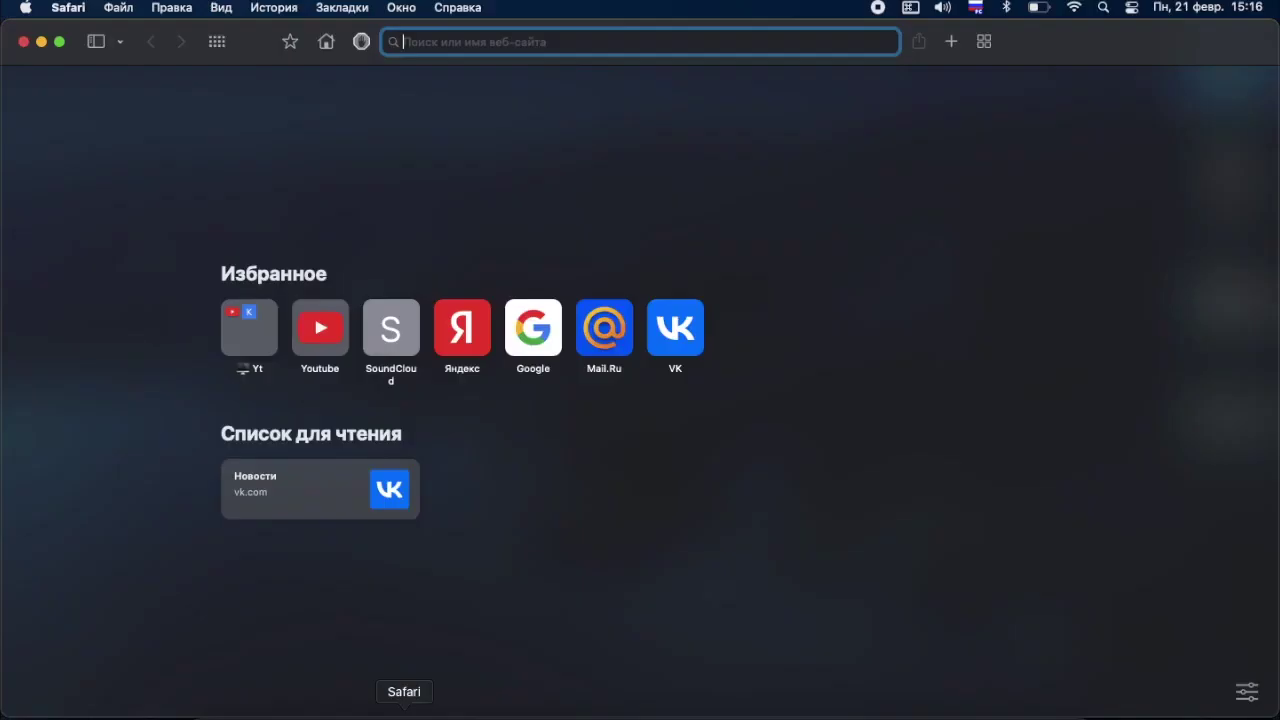
key("super+v")
key("Return")
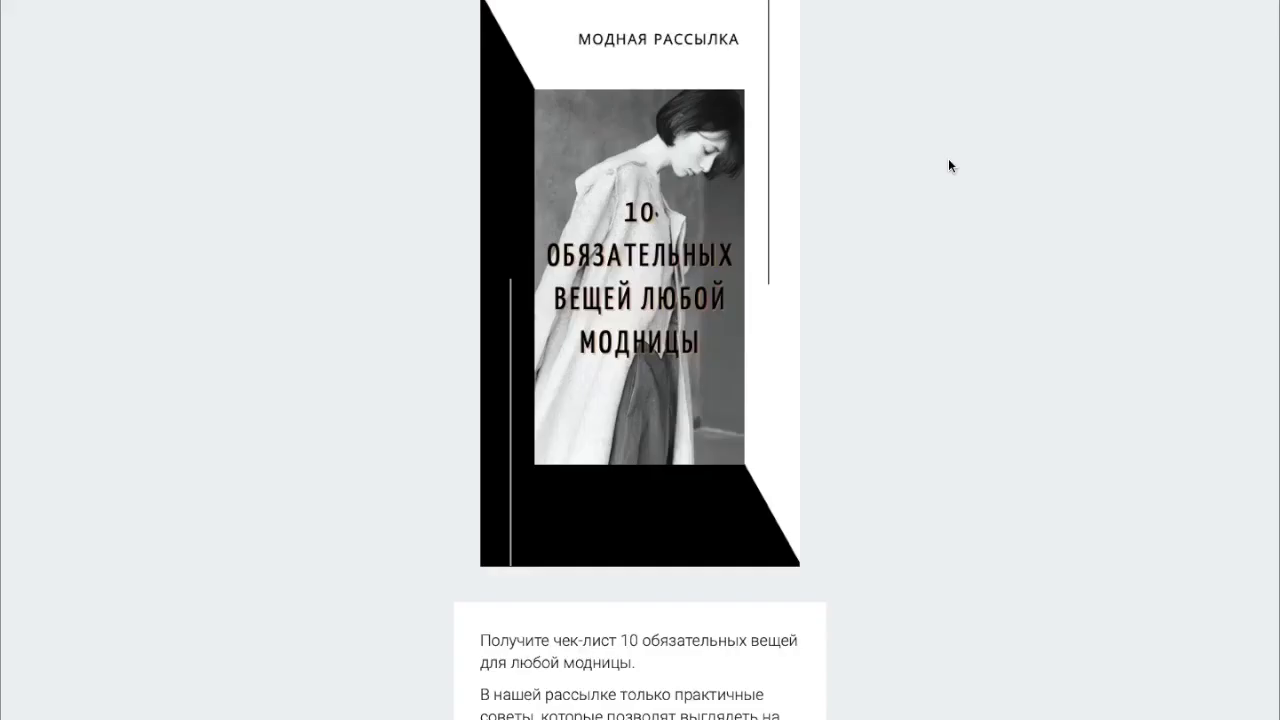
Subscribe through the published page's form with an email address and highlight the thank-you text that replaces it
scroll(949, 166, "down", 5)
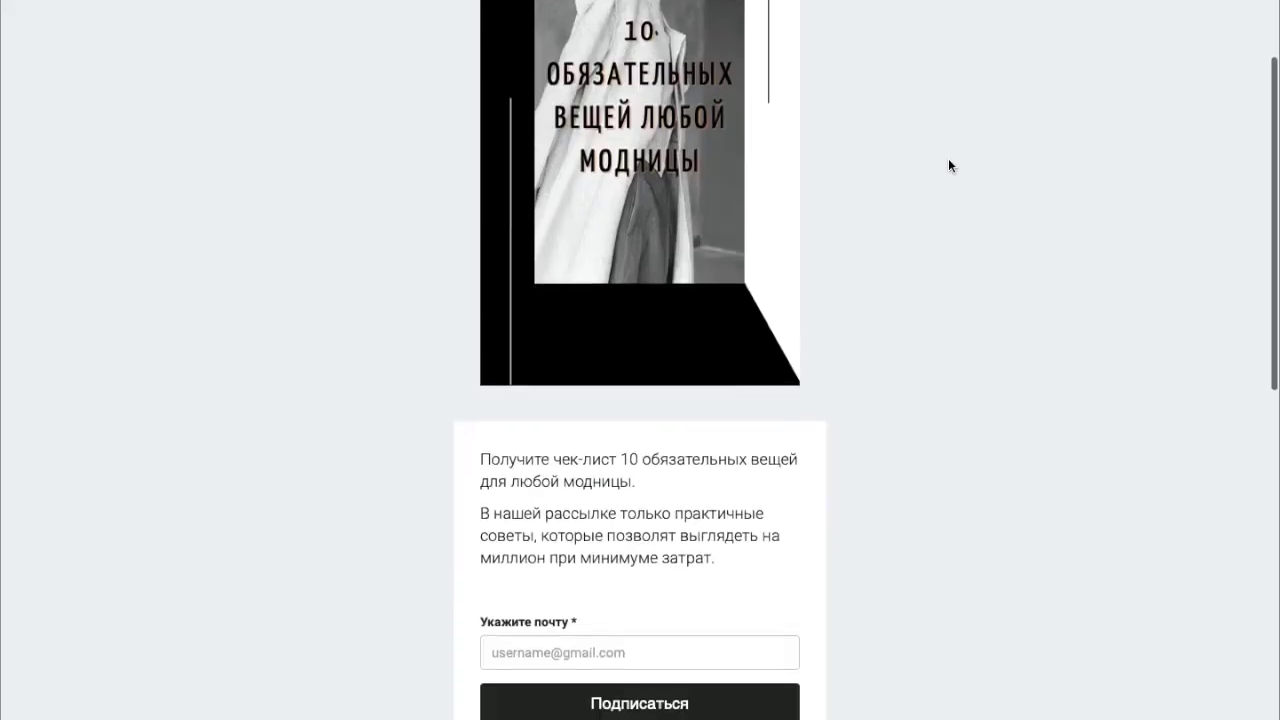
scroll(949, 166, "down", 2)
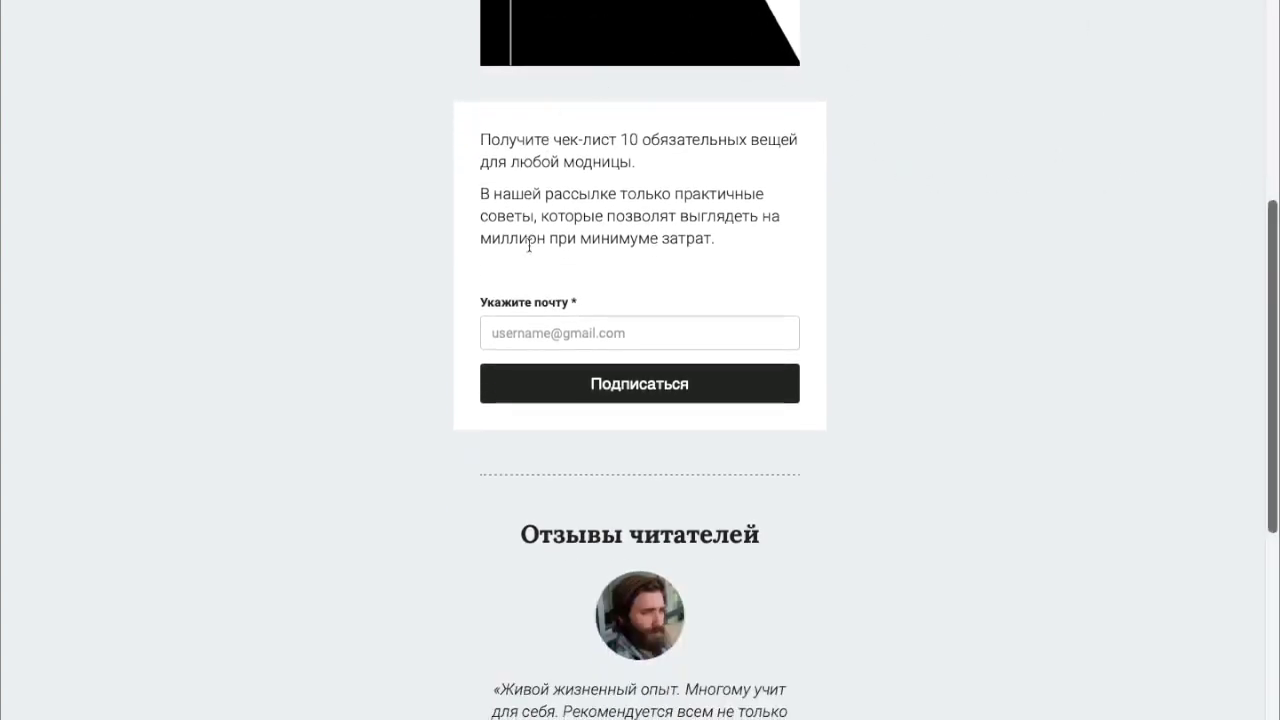
left_click(537, 331)
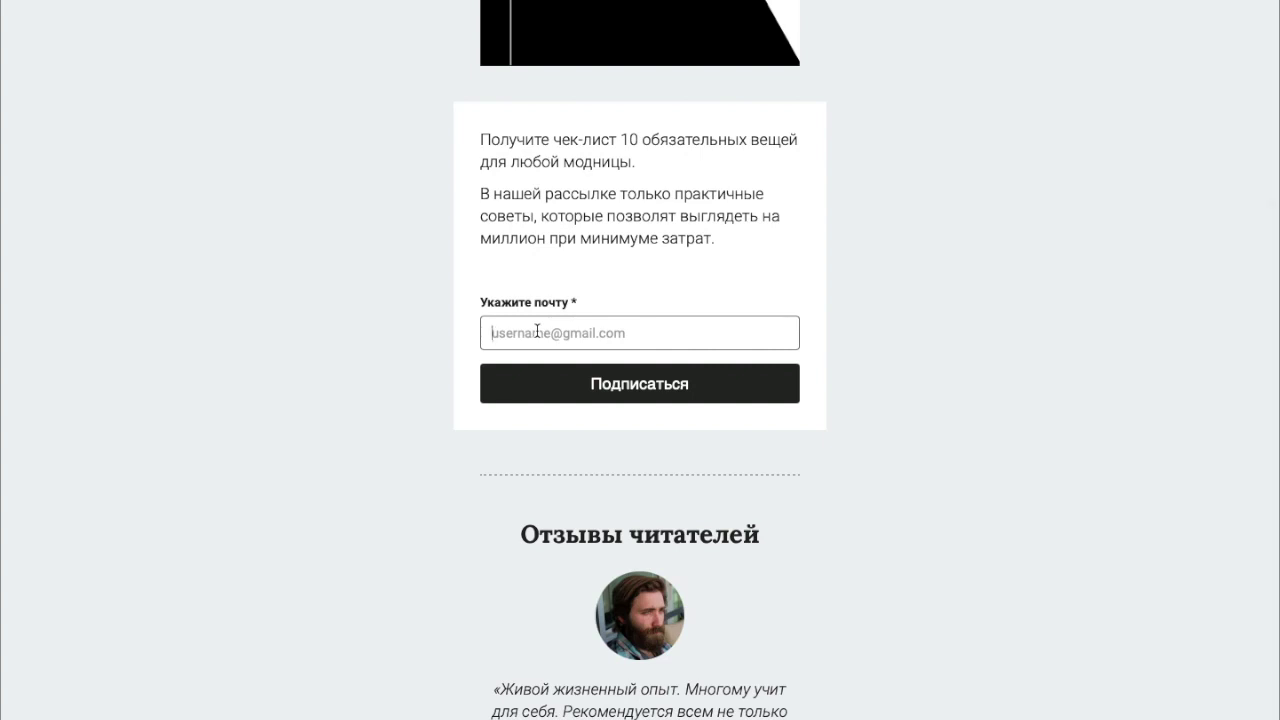
key("ctrl+v")
left_click(630, 389)
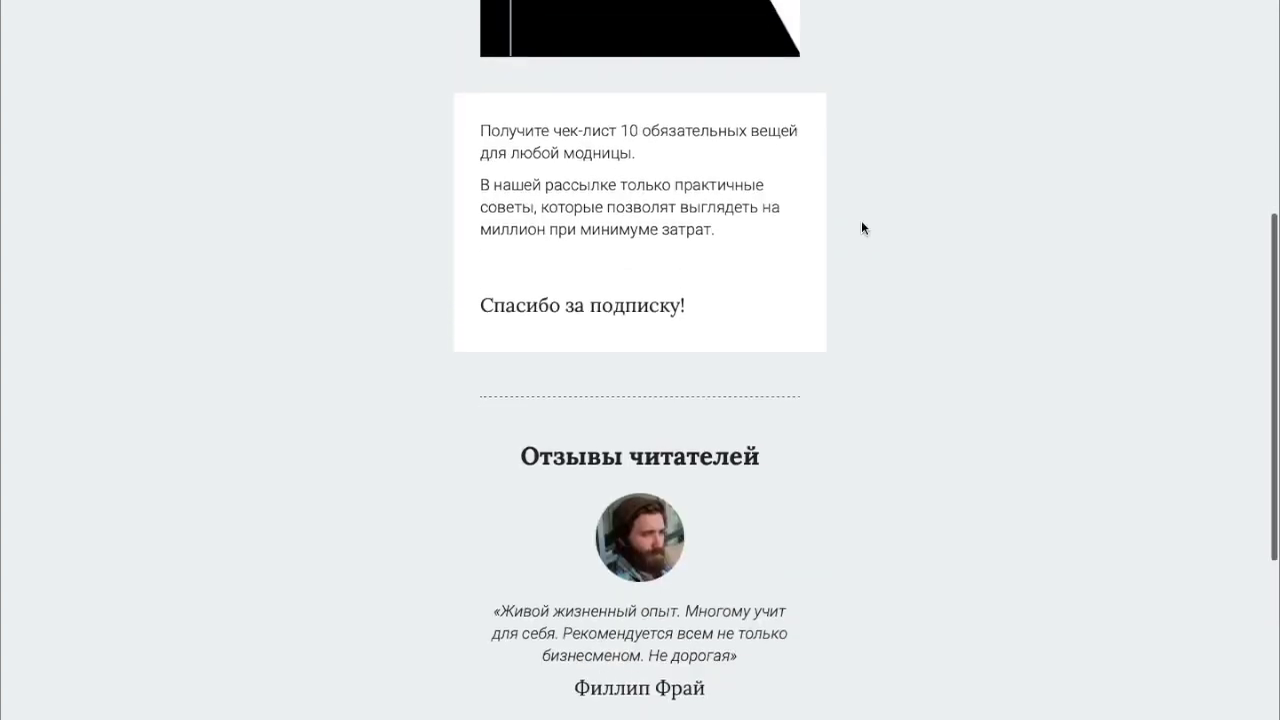
left_click(484, 307)
left_click_drag(484, 307, 718, 312)
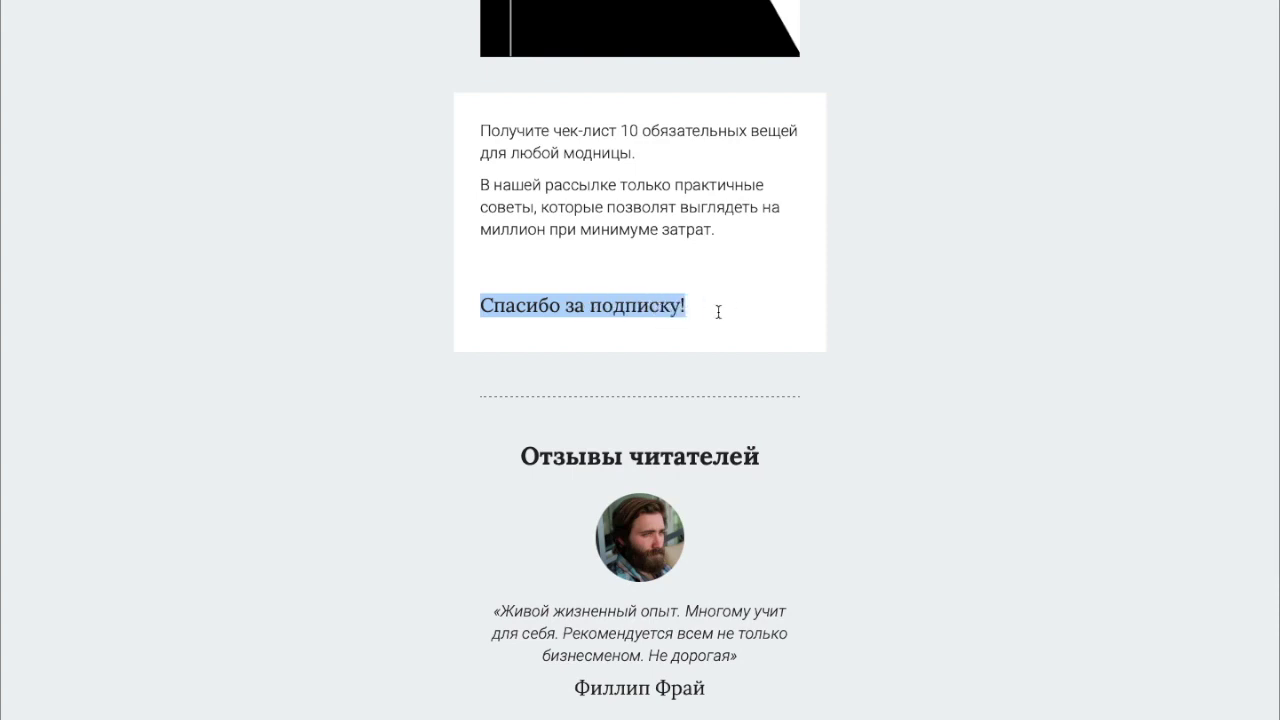